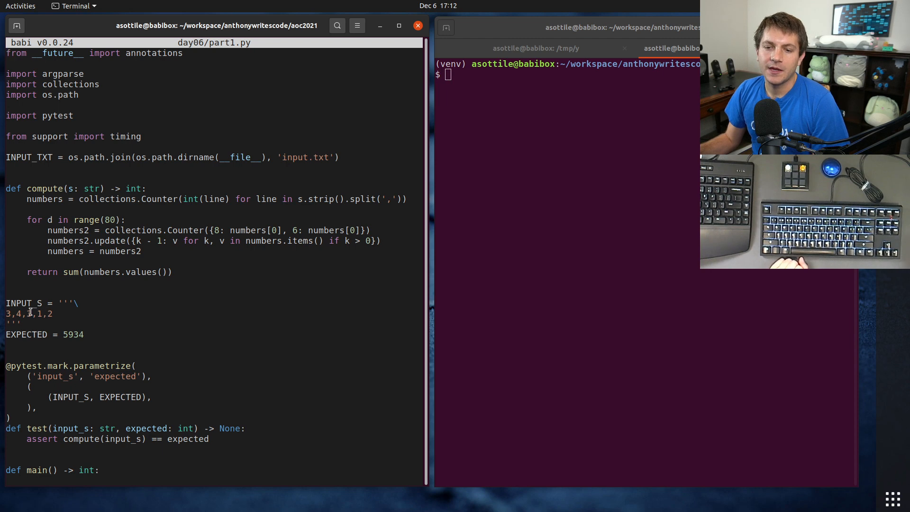
# Step: Copy the sample input 3,4,3,1,2 from part1.py and paste it into cell A1 of the Google Sheets spreadsheet
pyautogui.tripleClick(30, 312)
pyautogui.rightClick(30, 312)
pyautogui.click(71, 323)
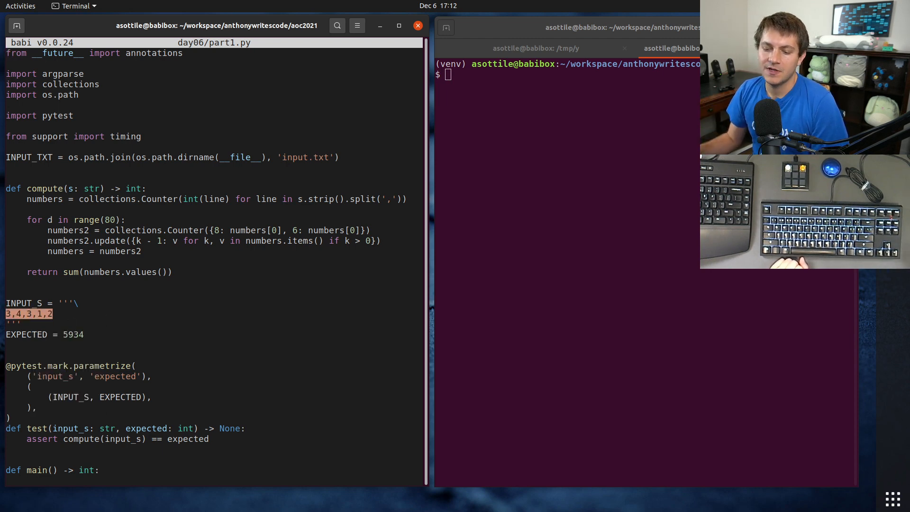
pyautogui.hotkey('alt', 'Tab')
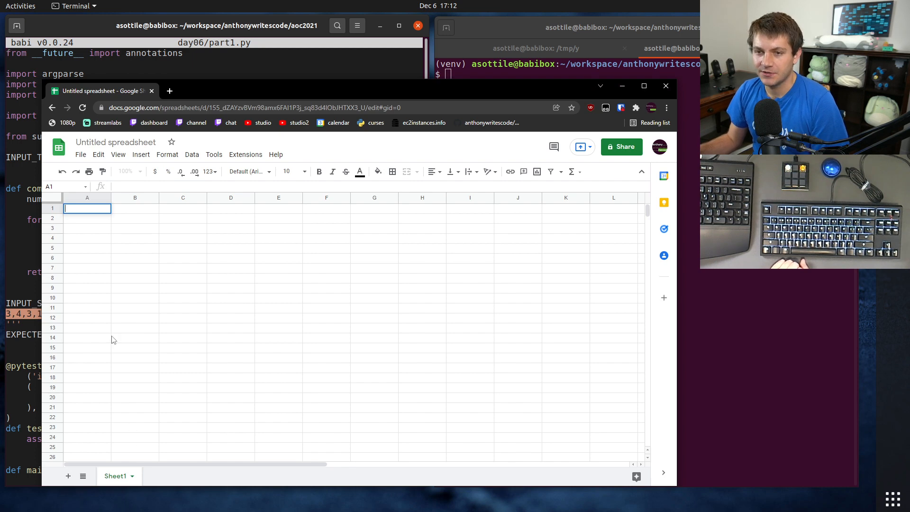
pyautogui.click(101, 311)
pyautogui.click(81, 209)
pyautogui.hotkey('ctrl', 'v')
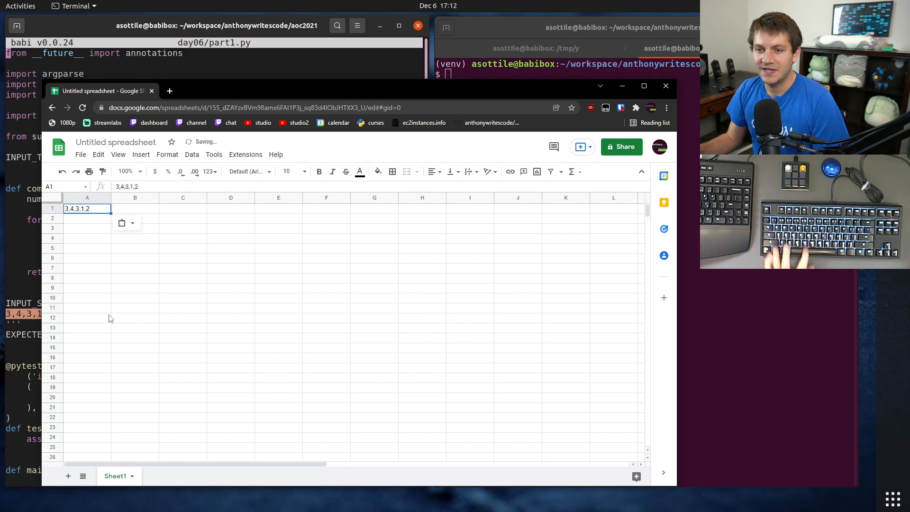
pyautogui.click(109, 317)
pyautogui.click(87, 212)
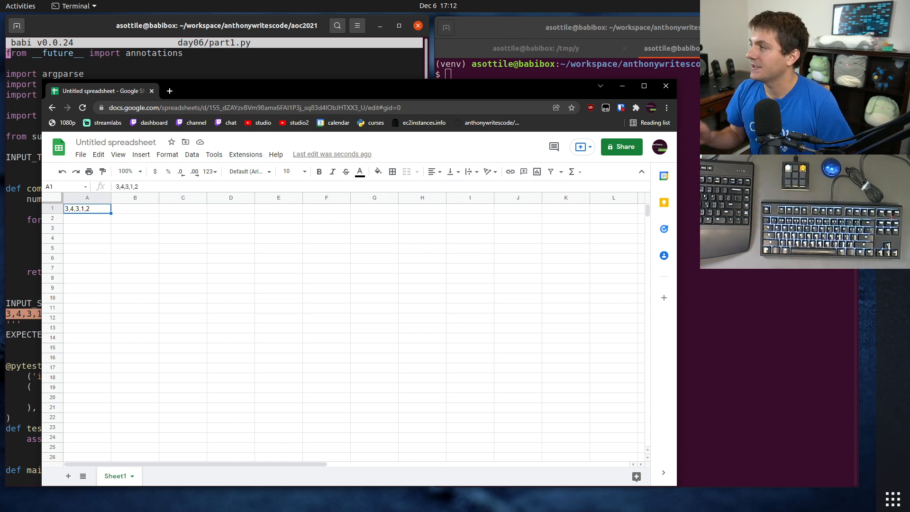
# Step: Set the sheet's zoom to 150% and split the comma-separated text in A1 into separate columns
pyautogui.click(140, 173)
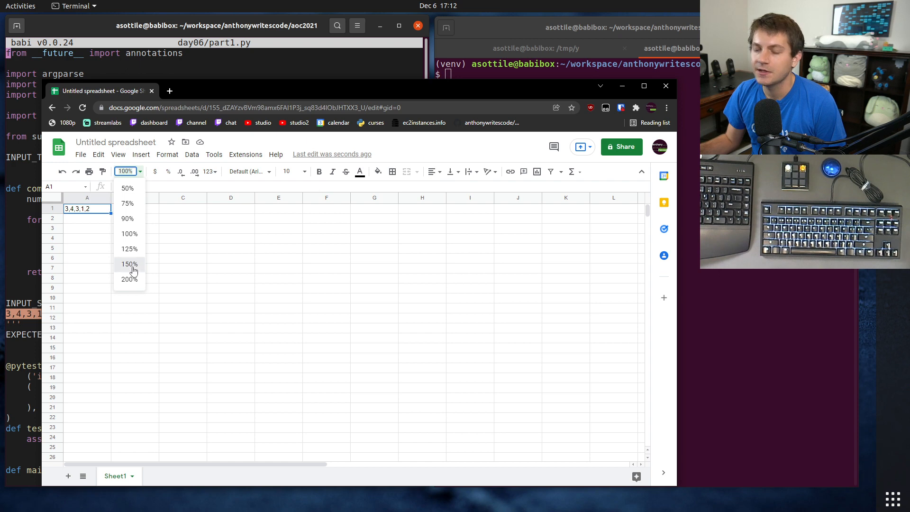
pyautogui.click(130, 264)
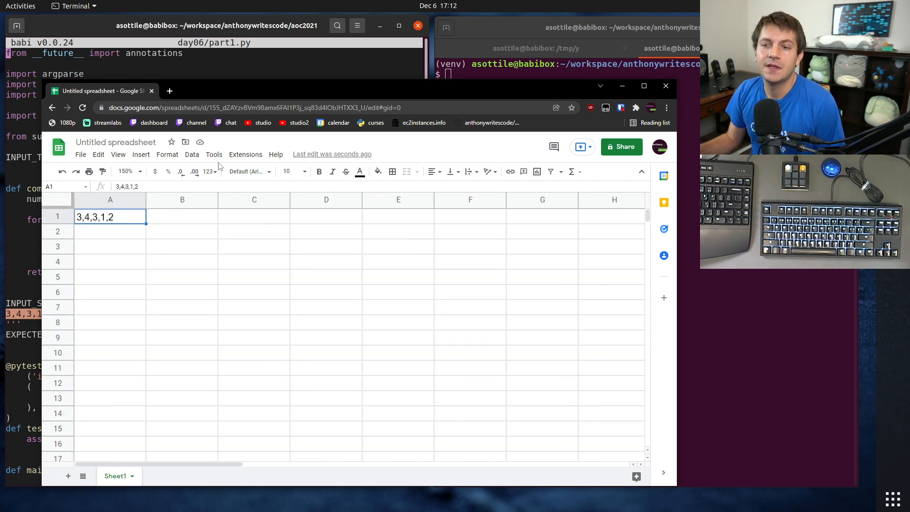
pyautogui.click(192, 154)
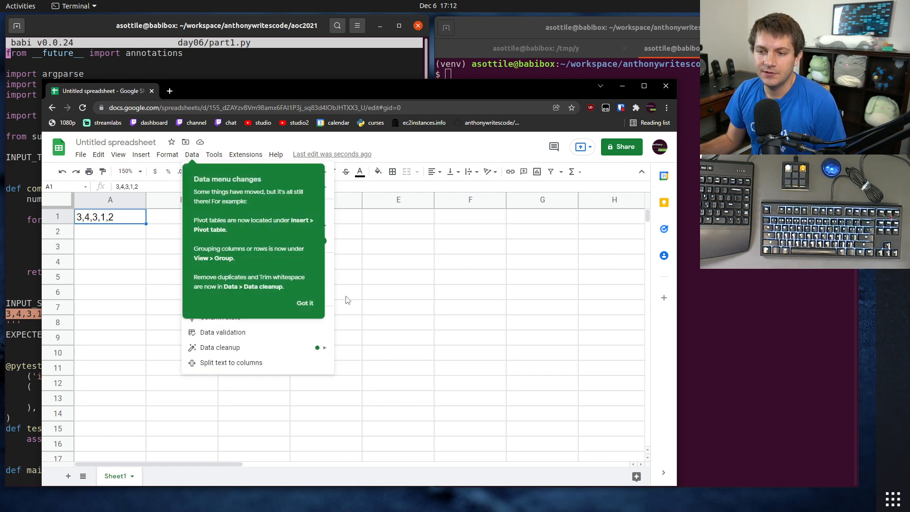
pyautogui.click(314, 304)
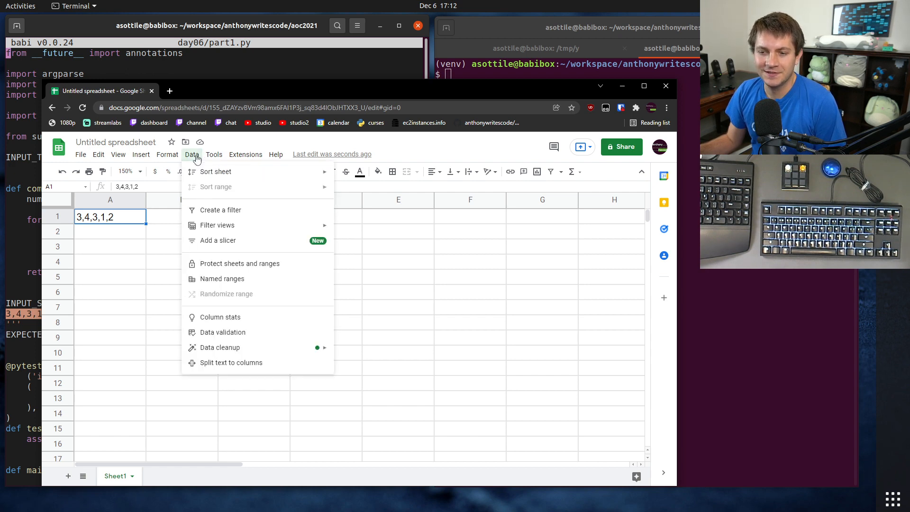
pyautogui.click(234, 363)
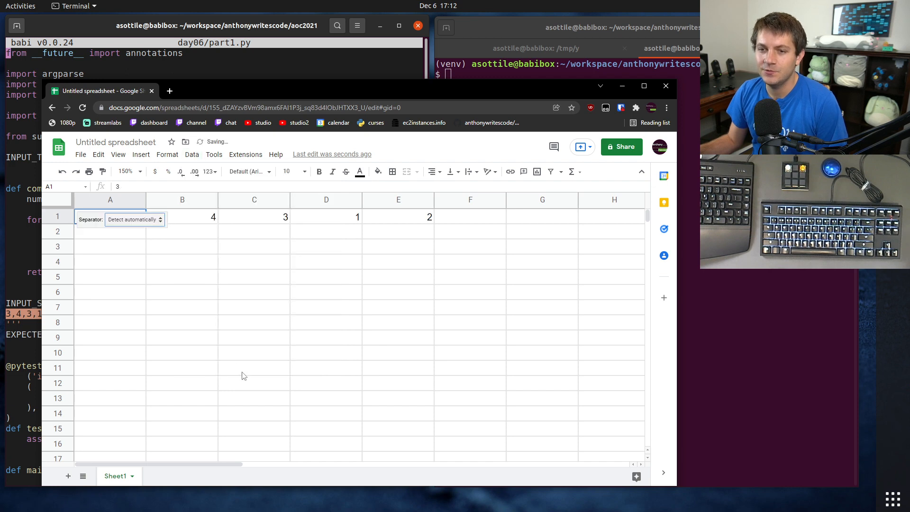
pyautogui.click(264, 298)
pyautogui.moveTo(120, 218); pyautogui.dragTo(405, 218)
pyautogui.click(405, 262)
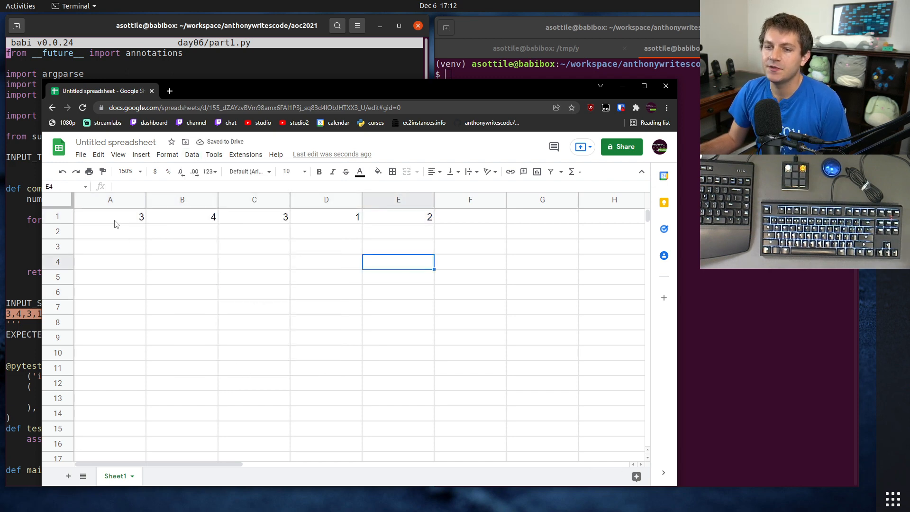
pyautogui.moveTo(115, 219); pyautogui.dragTo(426, 225)
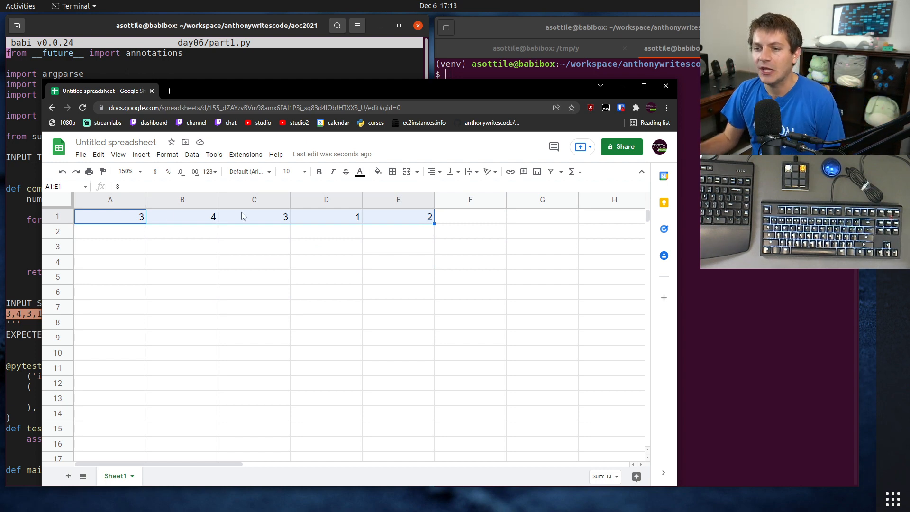
# Step: Switch to the terminal and run sed 's/,/\t/g' <<< '3,4,3,1,2' to turn the commas into tabs
pyautogui.press('super+h')
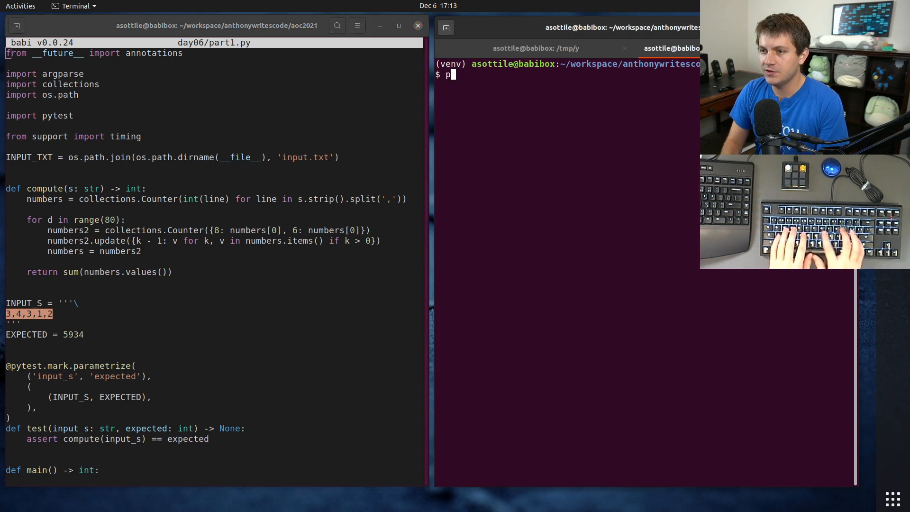
pyautogui.write('python')
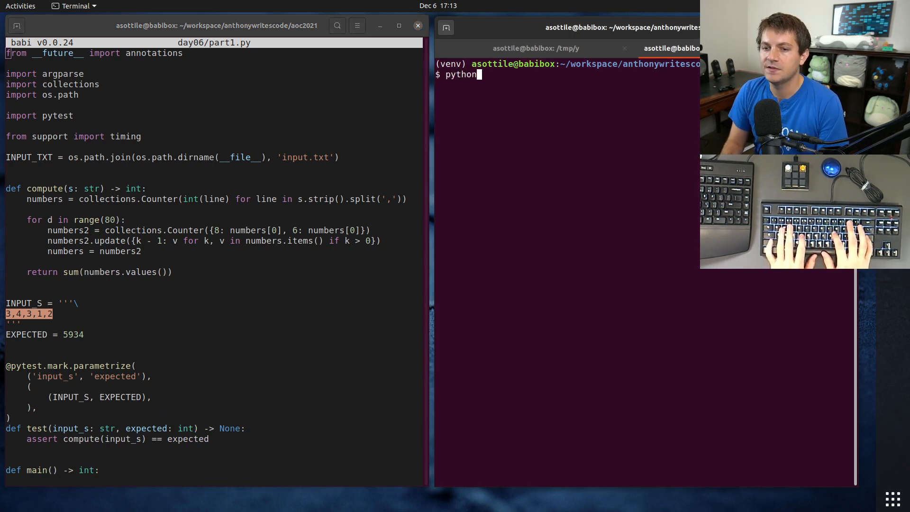
pyautogui.hotkey('ctrl', 'c')
pyautogui.write('p')
pyautogui.press('BackSpace')
pyautogui.write('sed ')
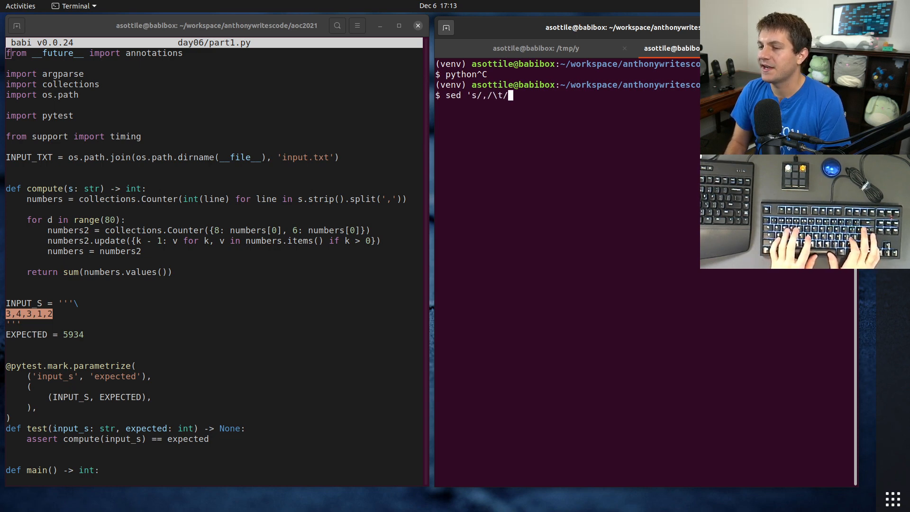
pyautogui.write("'s/,/\t/g' <<< '3,4,3,1,2")
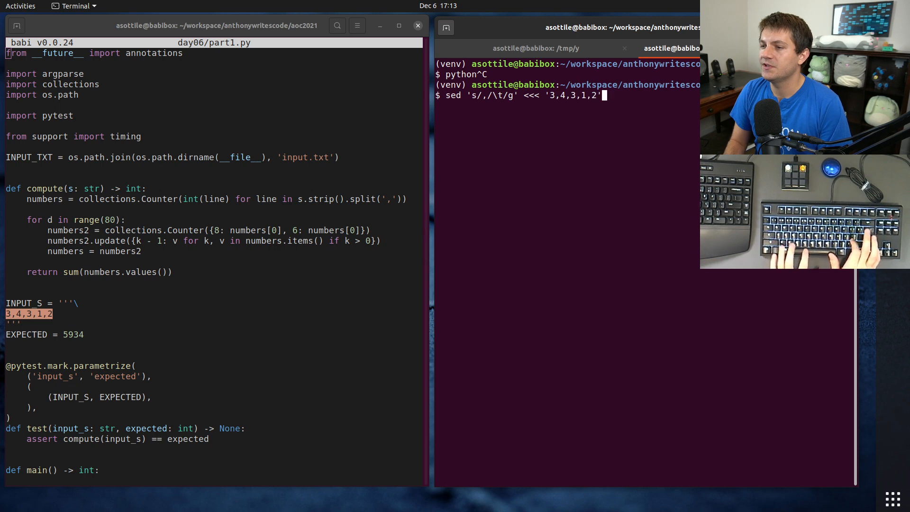
pyautogui.write("'")
pyautogui.press('Return')
# Step: Try pasting the tab-separated sed output into the spreadsheet starting at cell A4
pyautogui.moveTo(612, 106); pyautogui.dragTo(425, 105)
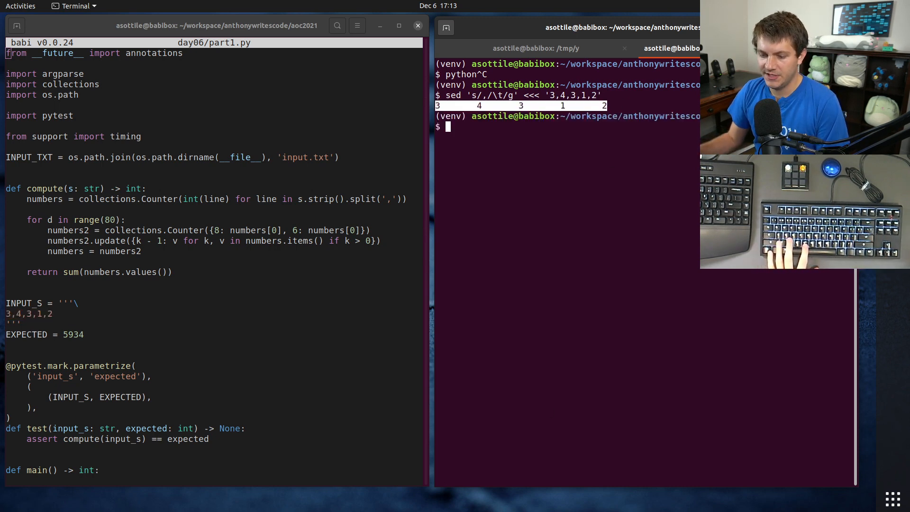
pyautogui.hotkey('alt', 'Tab')
pyautogui.click(108, 267)
pyautogui.hotkey('ctrl', 'v')
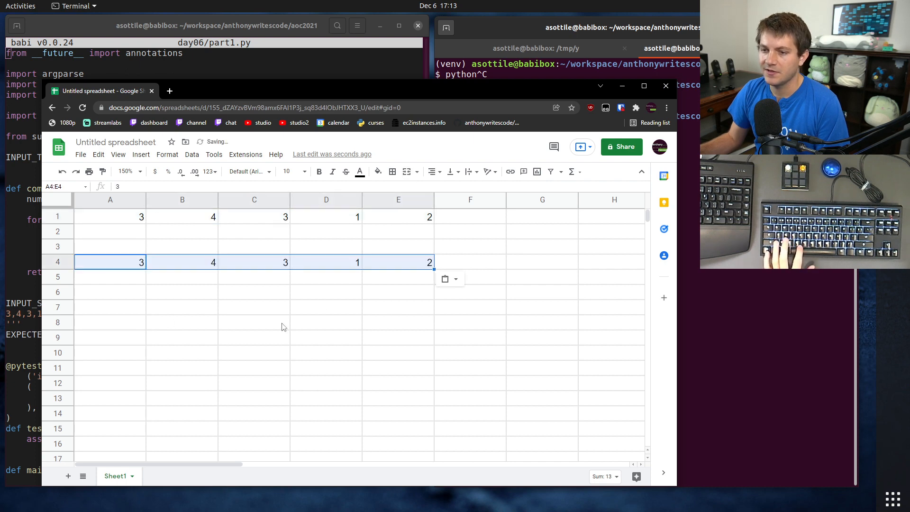
pyautogui.hotkey('ctrl', 'z')
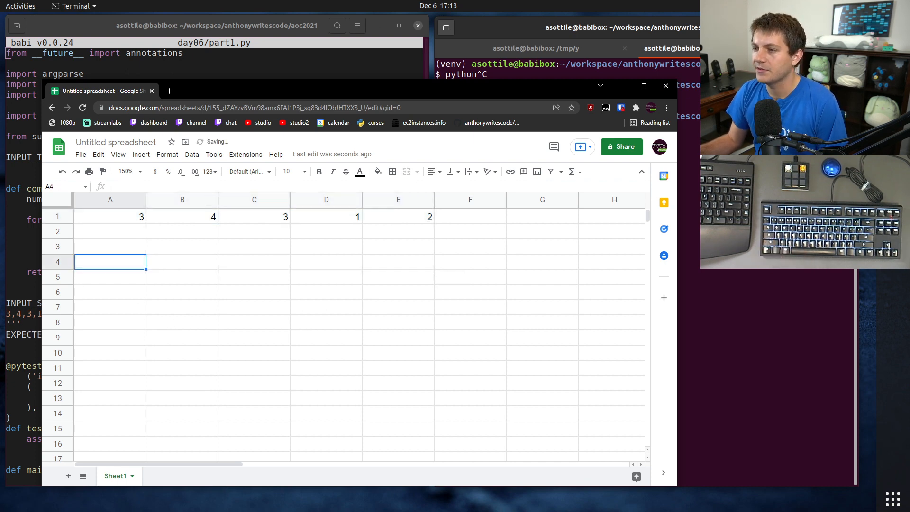
# Step: Switch to the terminal and review the loop of the compute function in part1.py, especially the line building the numbers2 Counter
pyautogui.hotkey('alt', 'Tab')
pyautogui.moveTo(615, 108); pyautogui.dragTo(462, 97)
pyautogui.click(528, 127)
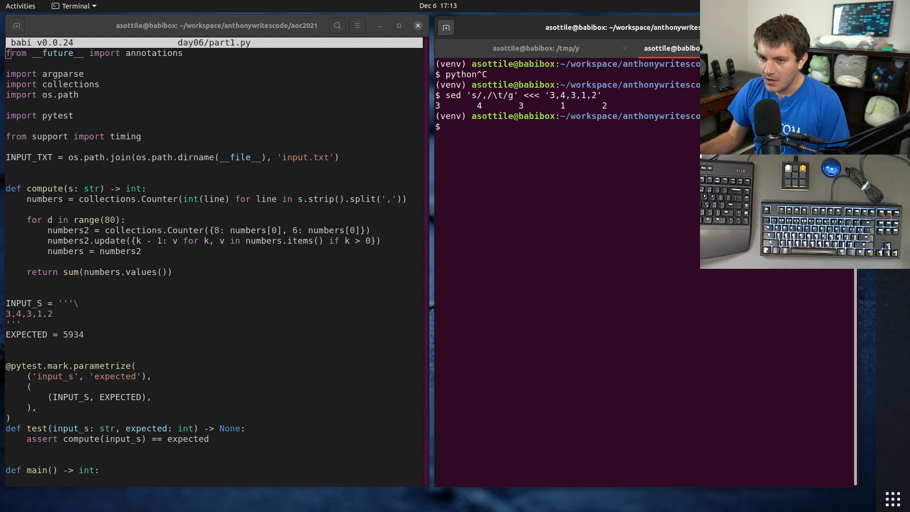
pyautogui.moveTo(238, 253); pyautogui.dragTo(7, 200)
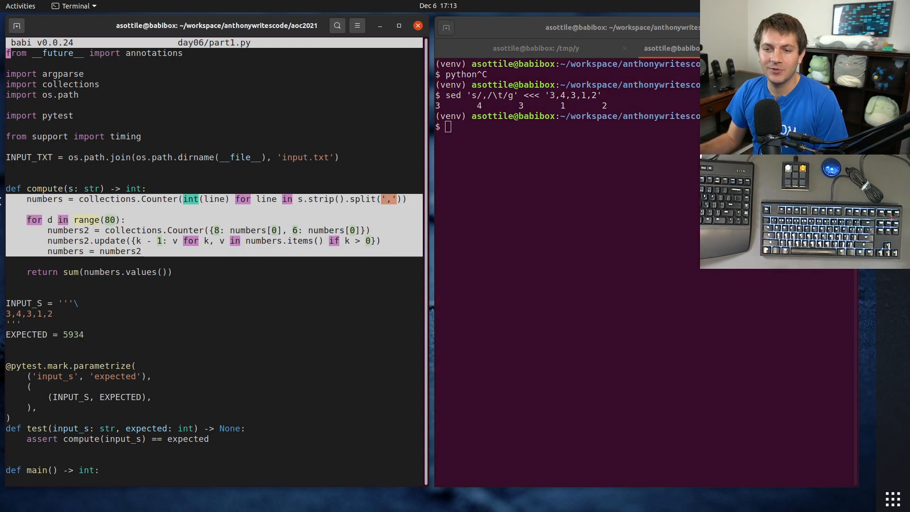
pyautogui.tripleClick(136, 230)
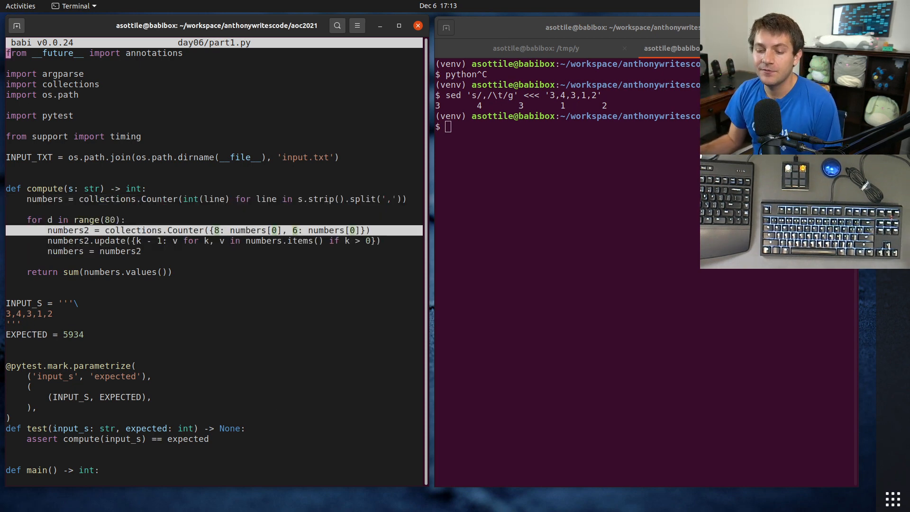
# Step: Switch back to the spreadsheet, enter 1 in cell A5 and label cell A4 above it "initial"
pyautogui.hotkey('alt', 'Tab')
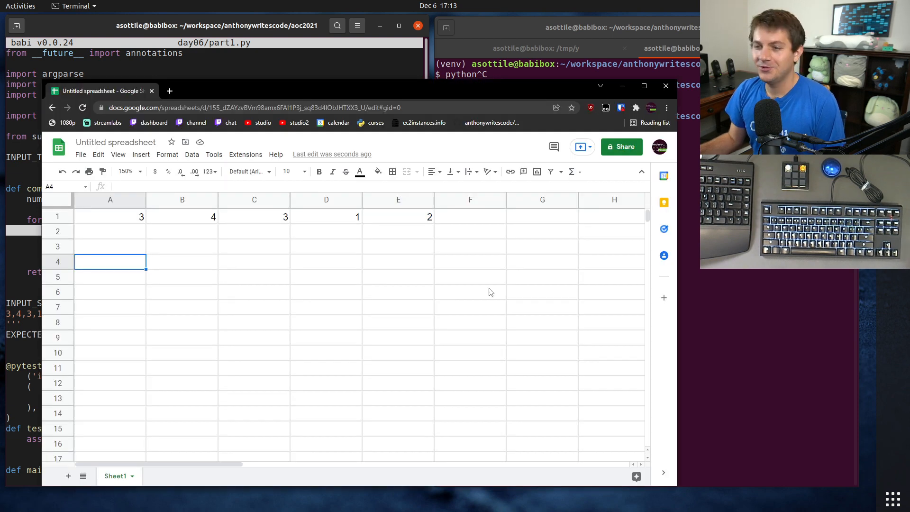
pyautogui.click(169, 250)
pyautogui.click(158, 290)
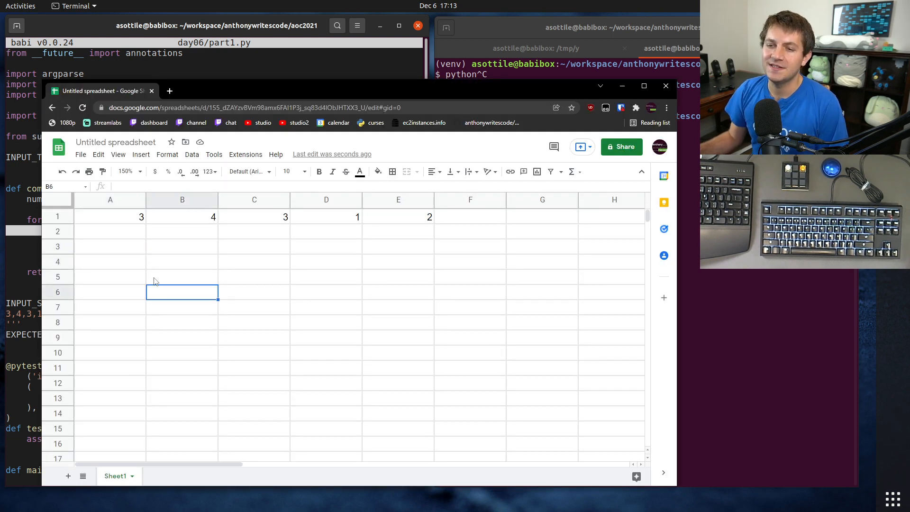
pyautogui.click(164, 266)
pyautogui.click(134, 267)
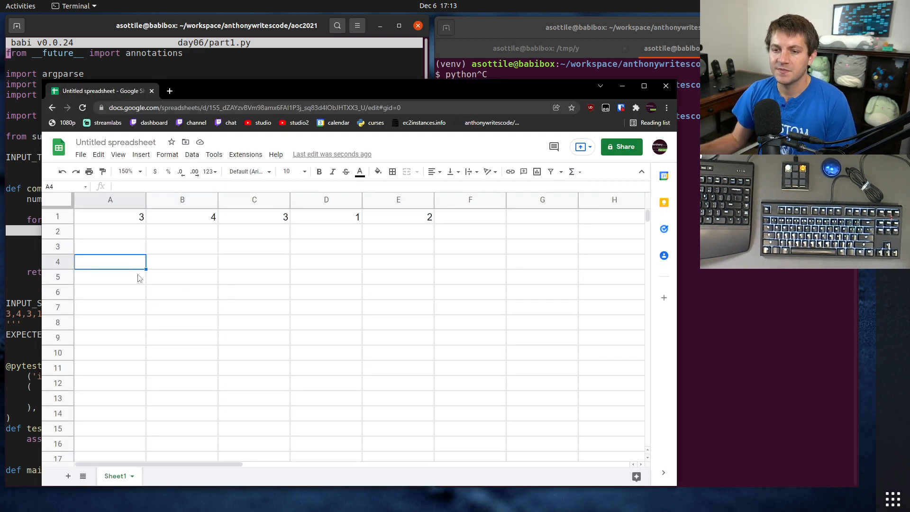
pyautogui.press('Down')
pyautogui.write('1')
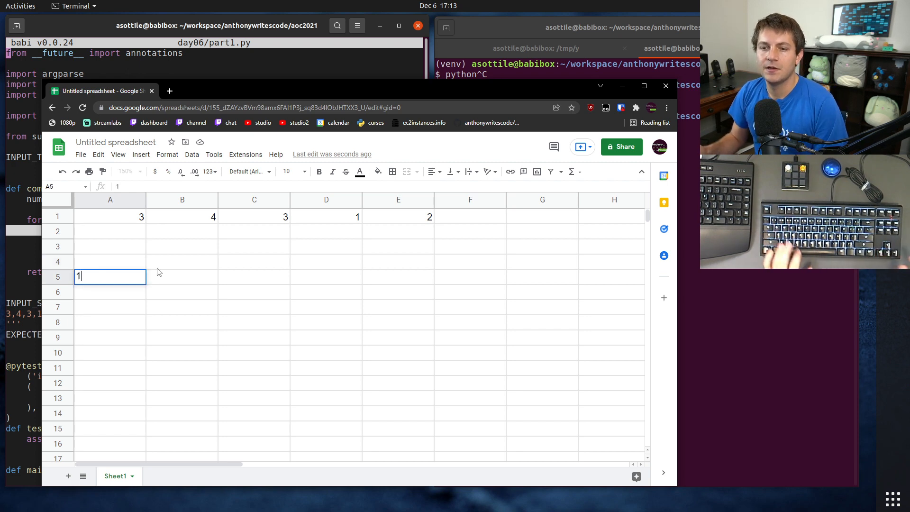
pyautogui.press('Up')
pyautogui.write('initia')
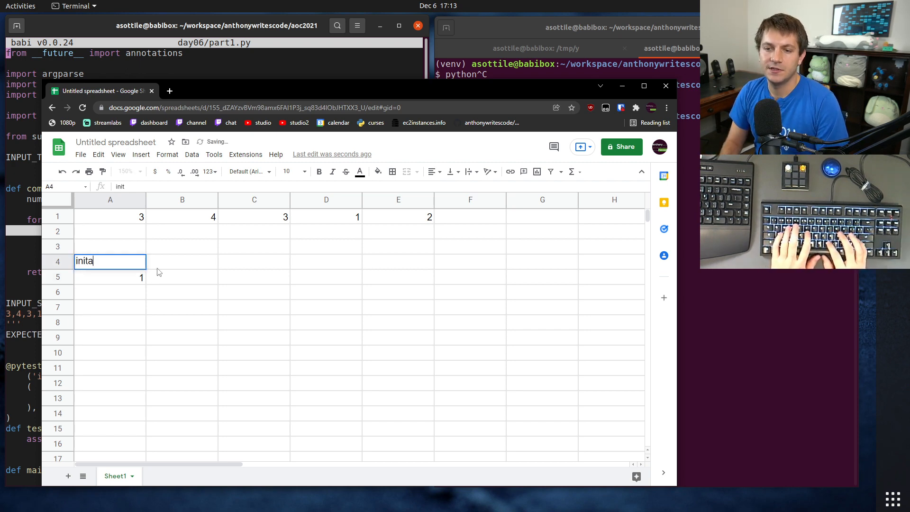
pyautogui.write('l')
pyautogui.press('Return')
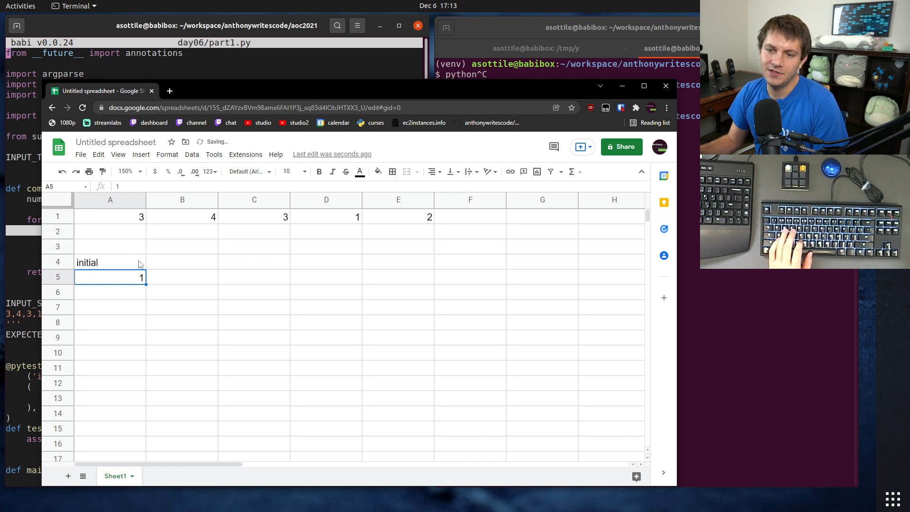
pyautogui.press('Delete')
pyautogui.press('Up')
pyautogui.hotkey('ctrl', 'z')
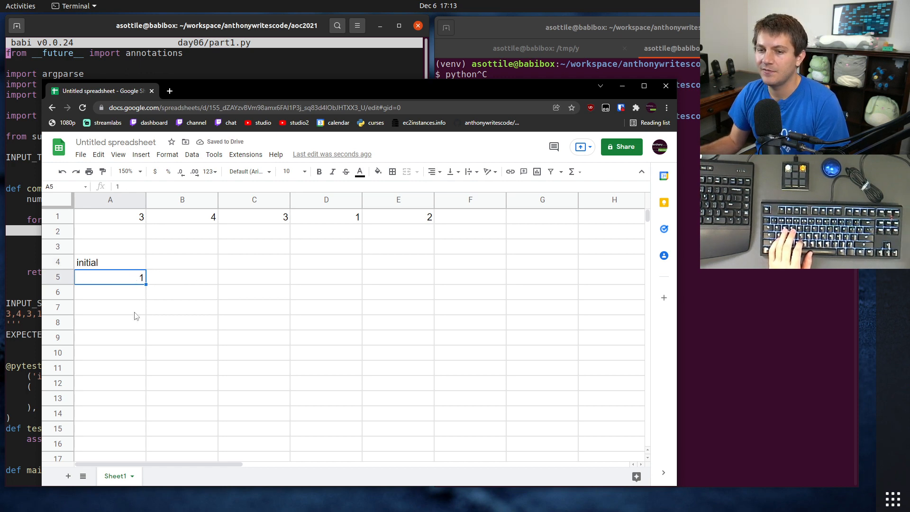
# Step: Enter the formula =A5+1 in cell A6 and fill it down column A to row 267
pyautogui.click(130, 296)
pyautogui.write('=A5+1')
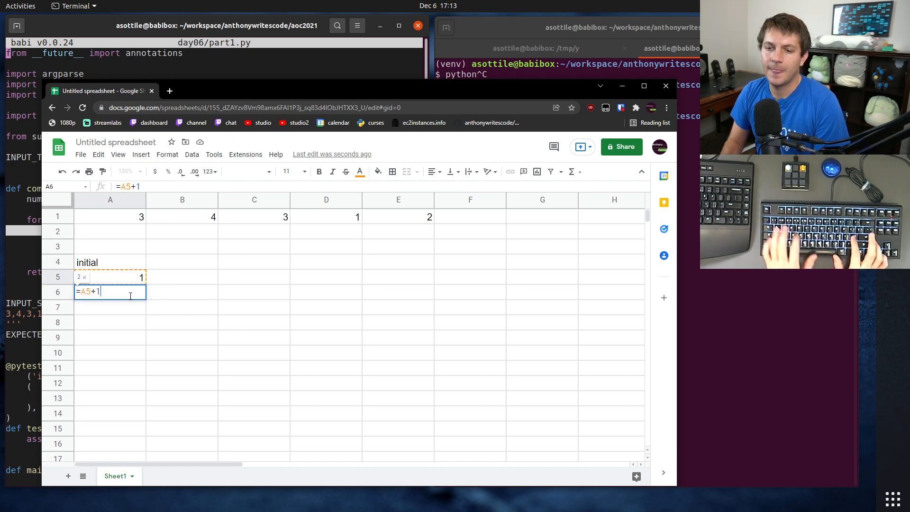
pyautogui.press('Return')
pyautogui.click(131, 294)
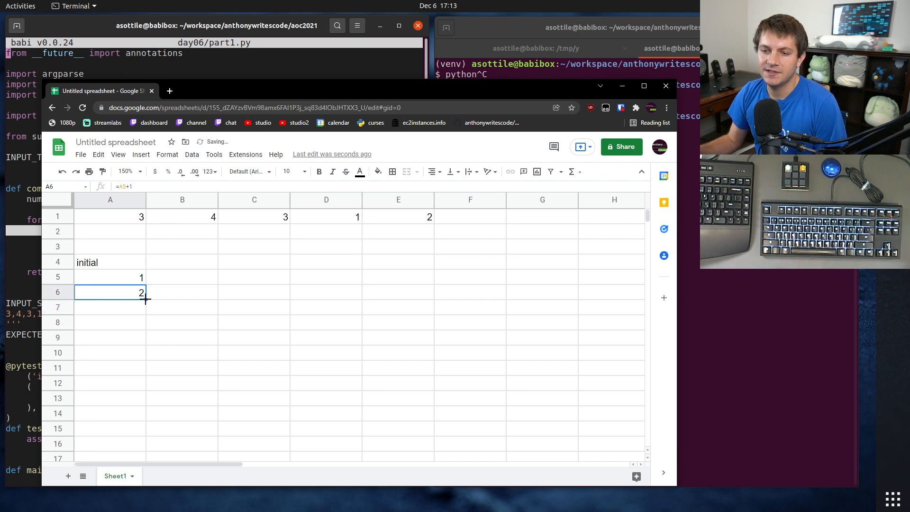
pyautogui.click(146, 297)
pyautogui.click(144, 297)
pyautogui.moveTo(147, 301); pyautogui.dragTo(110, 366)
pyautogui.click(126, 403)
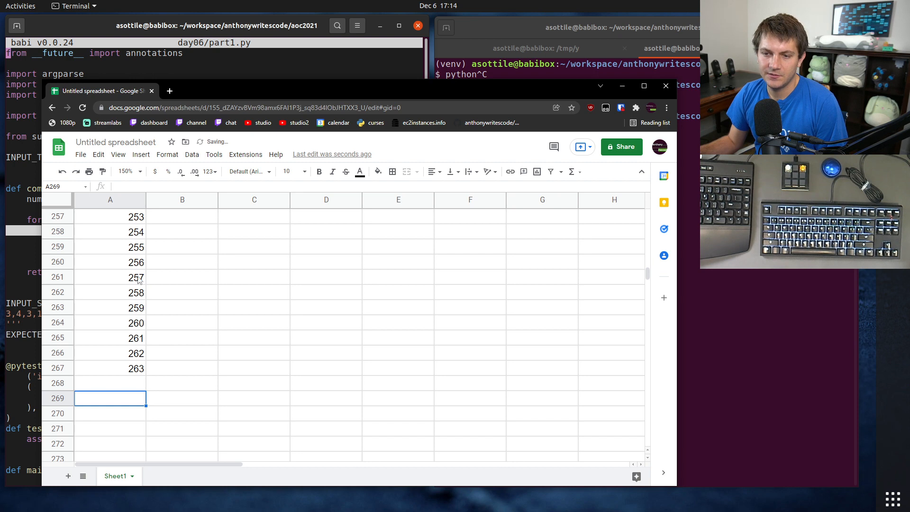
# Step: Clear the surplus day numbers in cells A261 to A267 so the series ends at 256
pyautogui.moveTo(138, 280); pyautogui.dragTo(141, 372)
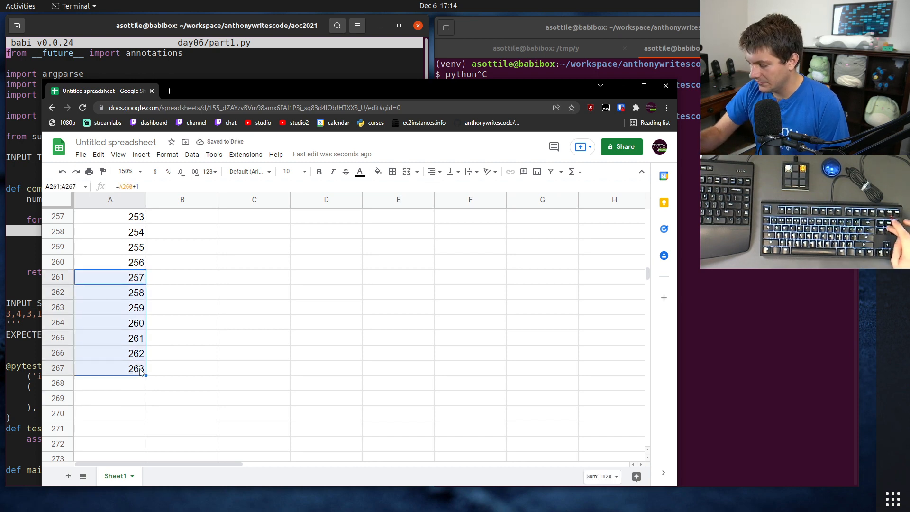
pyautogui.press('Delete')
pyautogui.scroll(2, 284, 358)
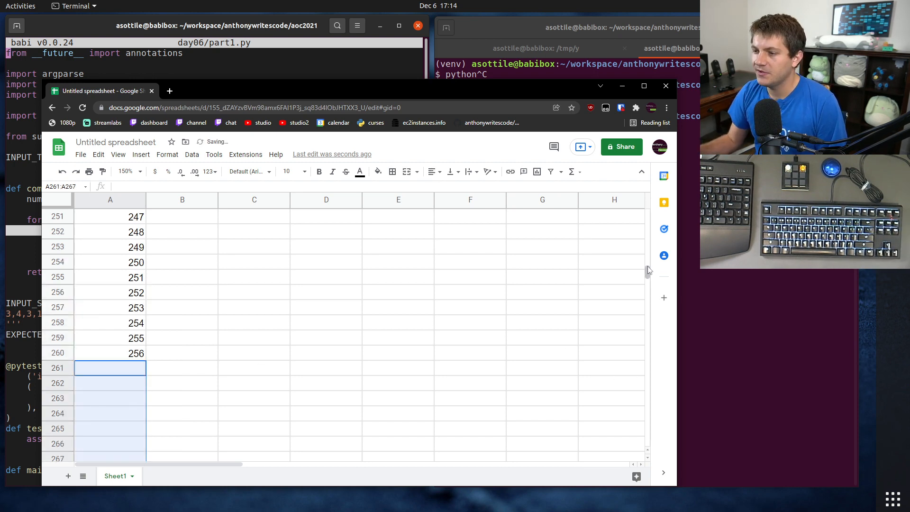
# Step: Enter the column headers c0 through c8 in cells B3 to J3, above the initial row
pyautogui.moveTo(648, 270); pyautogui.dragTo(649, 214)
pyautogui.click(184, 268)
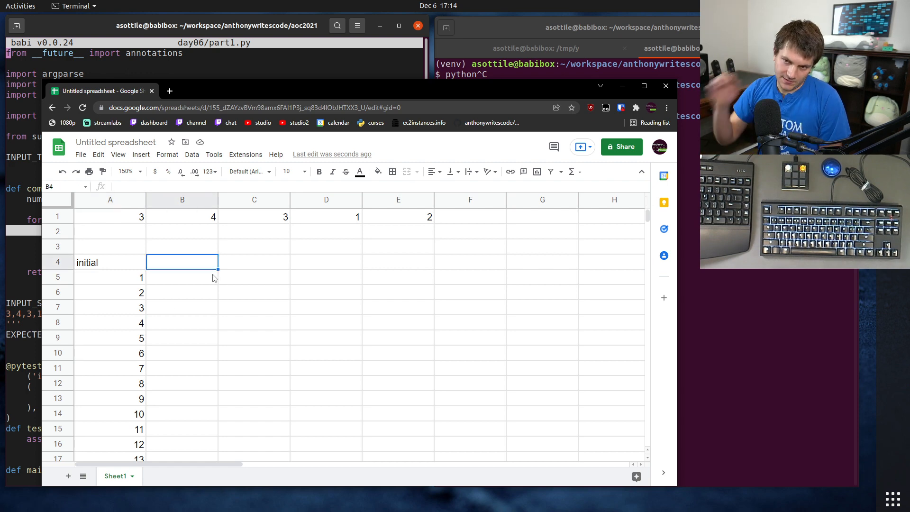
pyautogui.moveTo(214, 247); pyautogui.dragTo(599, 256)
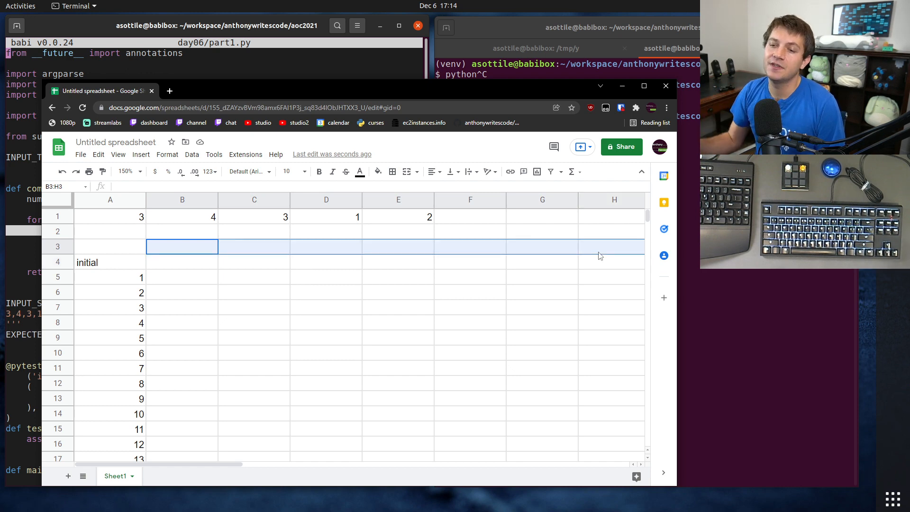
pyautogui.click(168, 249)
pyautogui.write('c0')
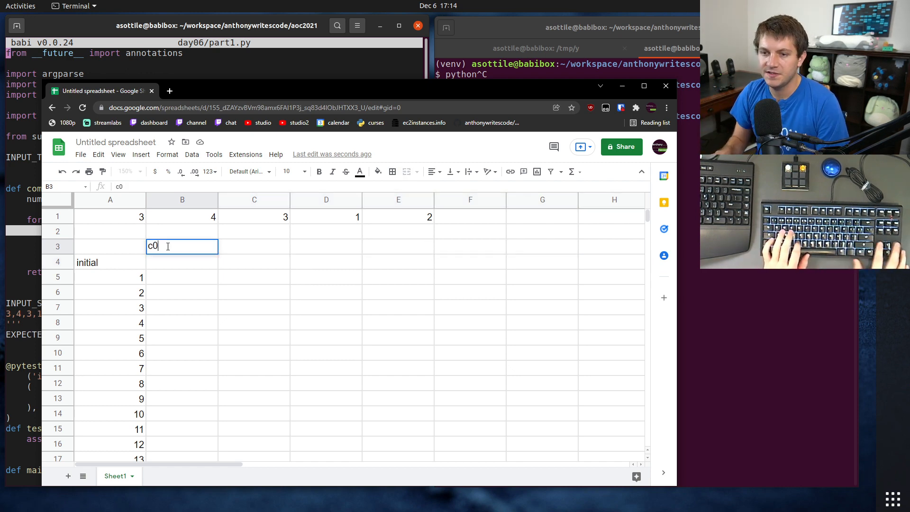
pyautogui.press('Tab')
pyautogui.write('c1')
pyautogui.press('Tab')
pyautogui.write('c2')
pyautogui.press('Tab')
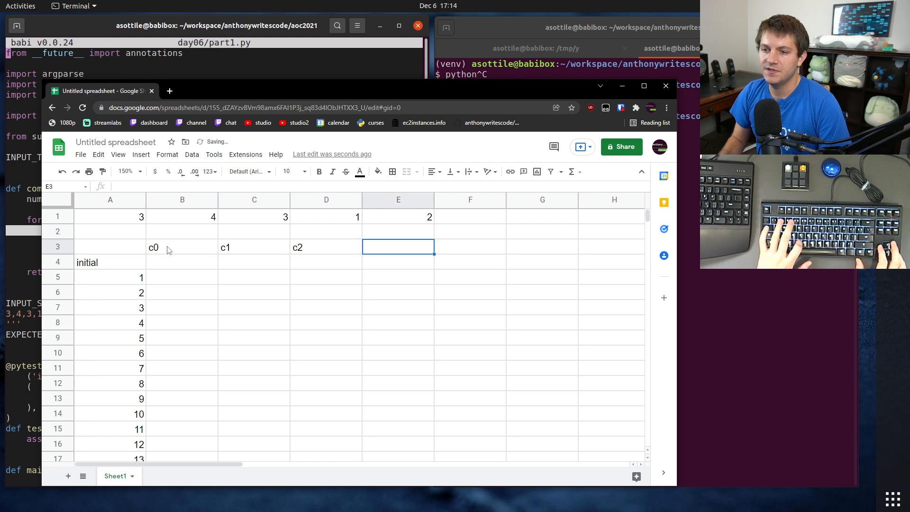
pyautogui.write('c3')
pyautogui.press('Tab')
pyautogui.write('c4')
pyautogui.press('Tab')
pyautogui.write('c5')
pyautogui.press('Tab')
pyautogui.write('c6')
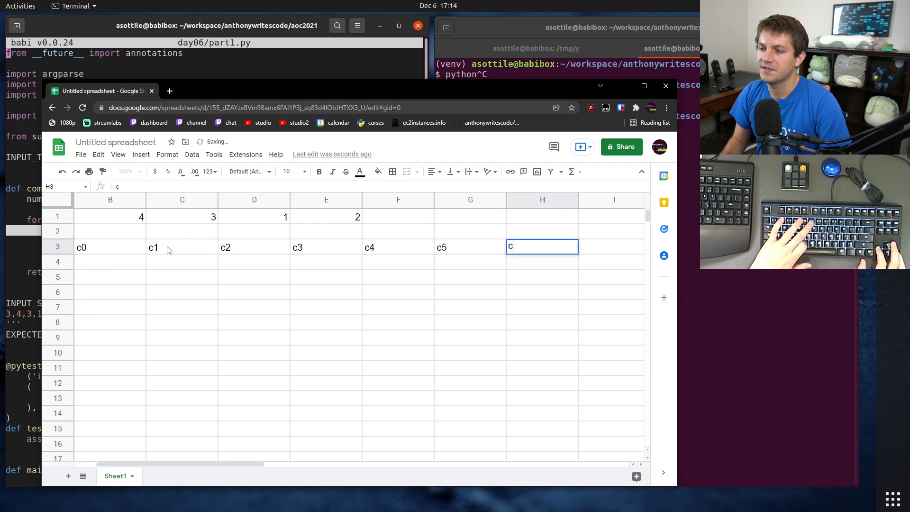
pyautogui.press('Tab')
pyautogui.write('c7')
pyautogui.press('Tab')
pyautogui.write('c8')
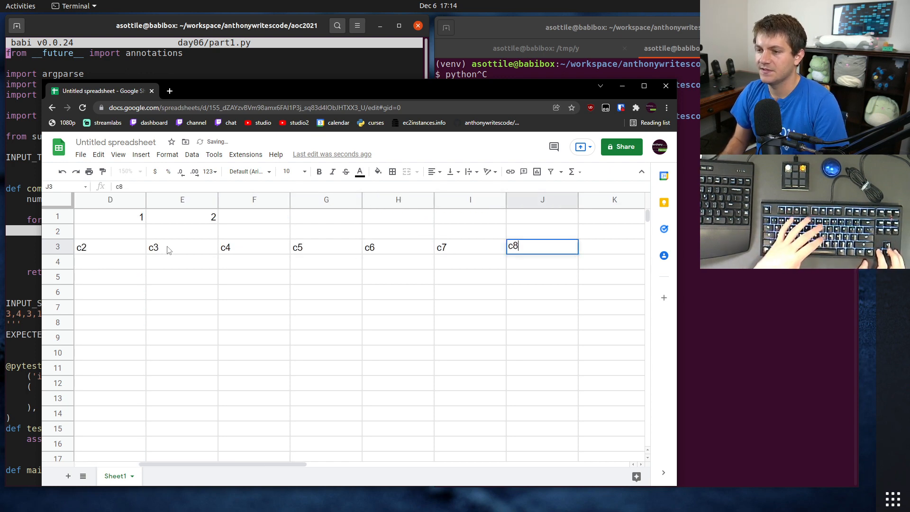
pyautogui.press('Return')
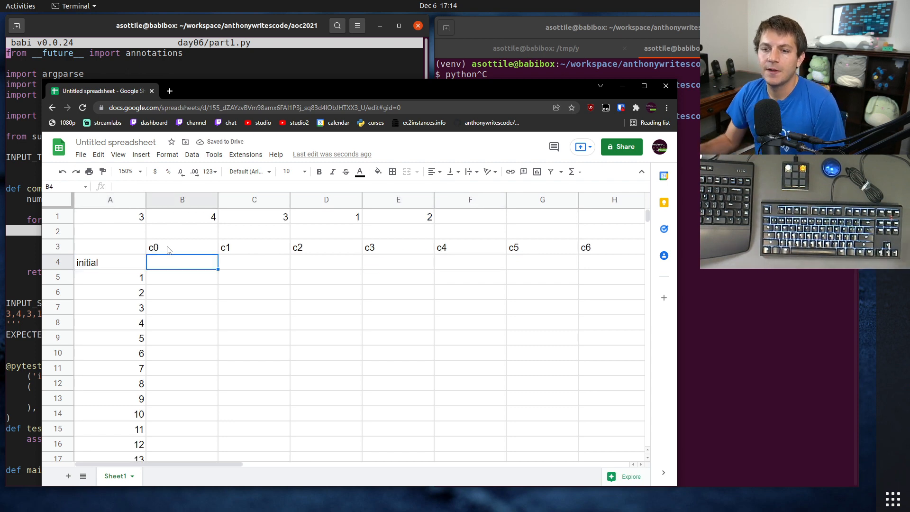
# Step: Enter the formula =countif(1:1, "=0") in cell B4 to count the zeros in row 1
pyautogui.moveTo(126, 221); pyautogui.dragTo(444, 221)
pyautogui.click(444, 221)
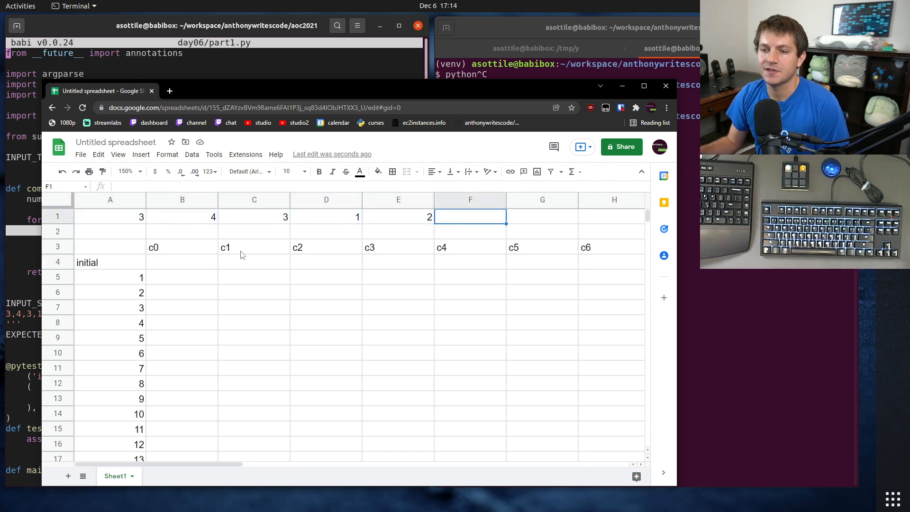
pyautogui.click(186, 263)
pyautogui.write('=countif(')
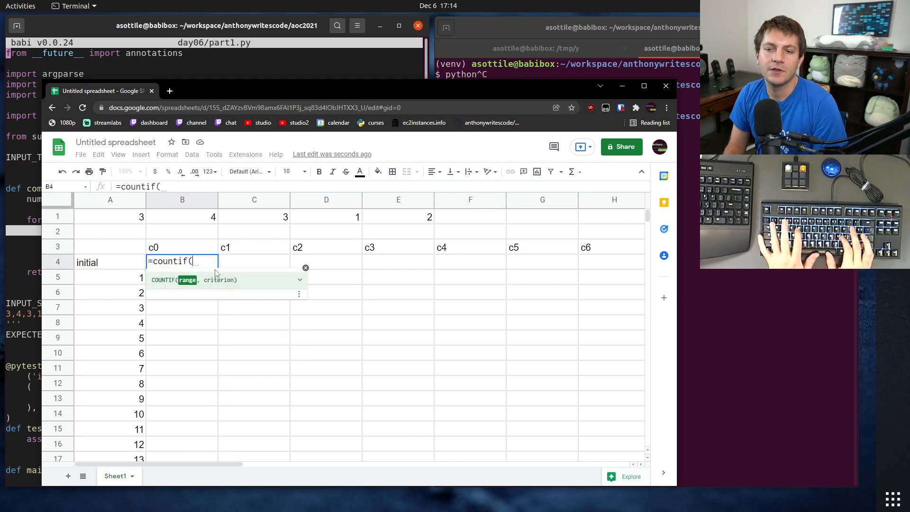
pyautogui.write('1:1')
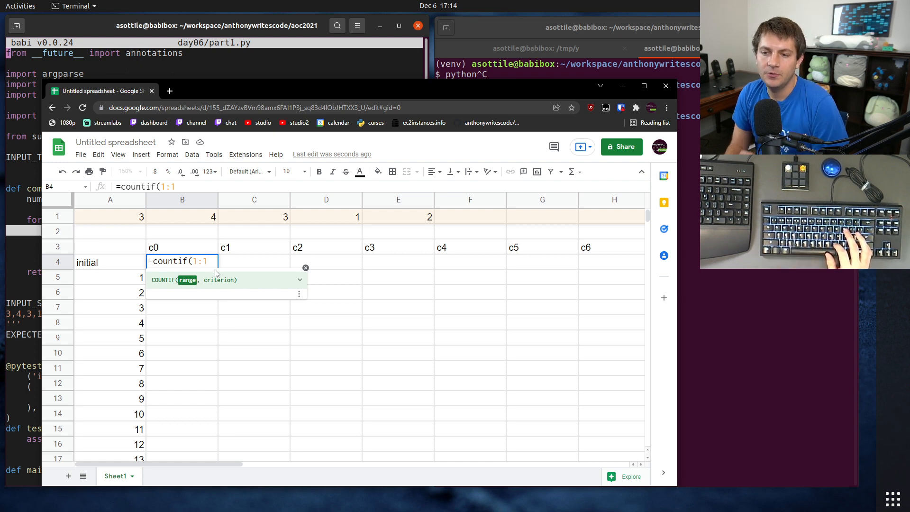
pyautogui.write(', "=0')
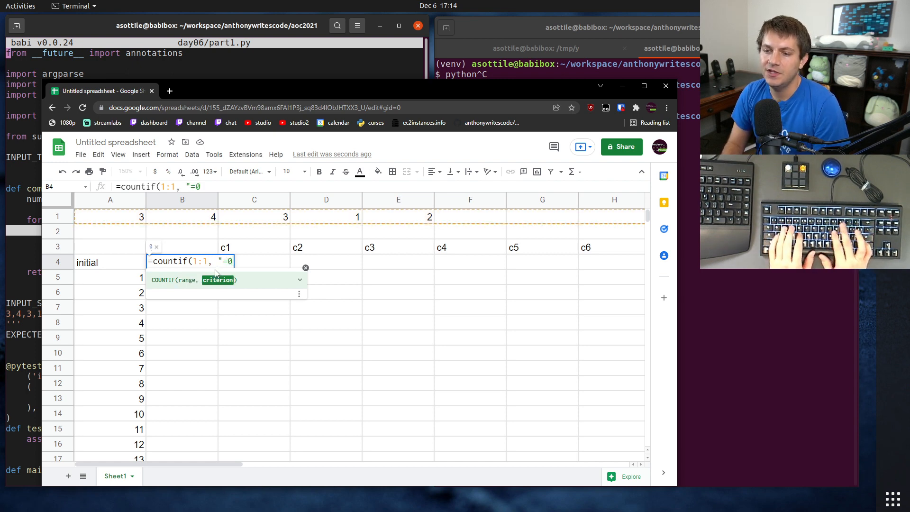
pyautogui.write('")')
pyautogui.press('Return')
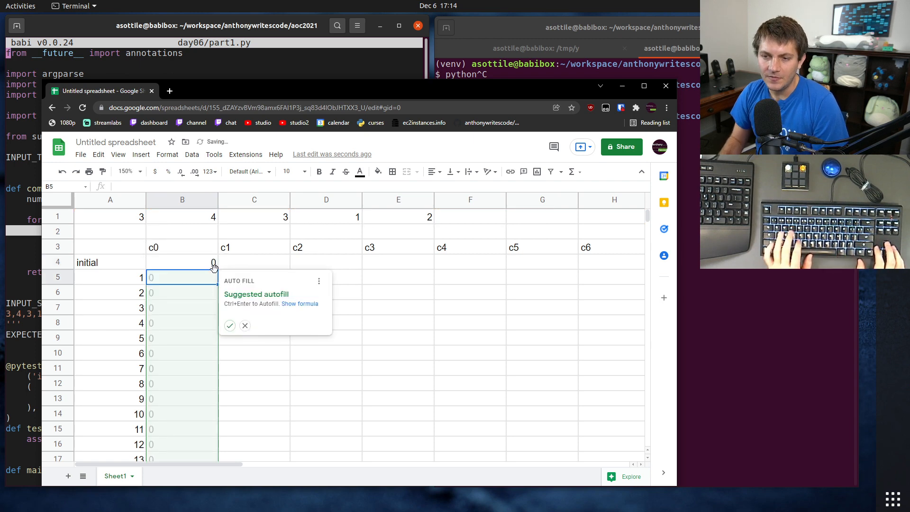
# Step: Copy the COUNTIF formula from B4 into cells C4 to J4 of the initial row
pyautogui.click(182, 269)
pyautogui.hotkey('ctrl', 'c')
pyautogui.click(251, 268)
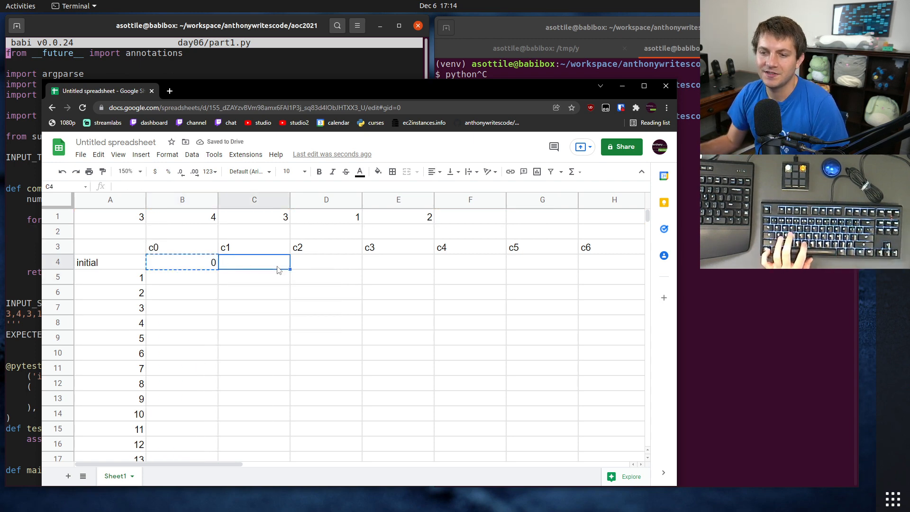
pyautogui.hotkey('ctrl', 'v')
pyautogui.click(303, 273)
pyautogui.hotkey('ctrl', 'v')
pyautogui.press('Right')
pyautogui.hotkey('ctrl', 'v')
pyautogui.press('Right')
pyautogui.hotkey('ctrl', 'v')
pyautogui.press('Right')
pyautogui.hotkey('ctrl', 'v')
pyautogui.press('Right')
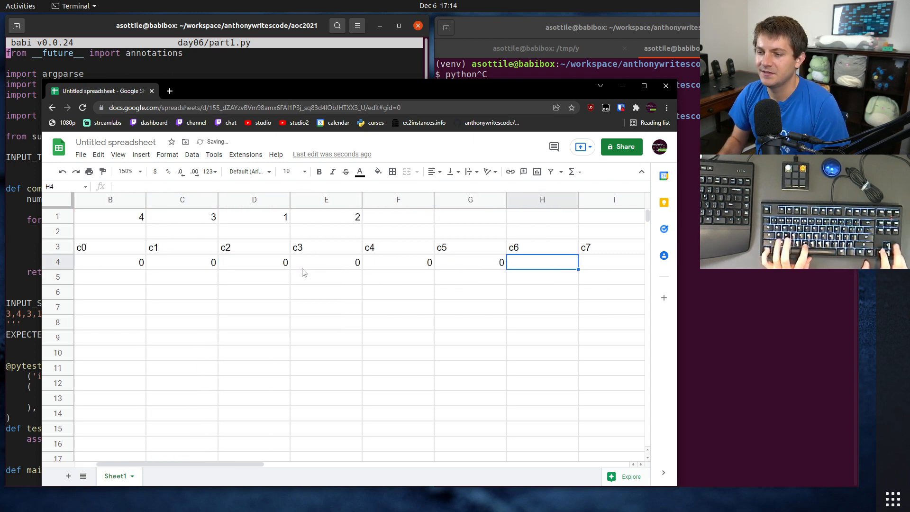
pyautogui.hotkey('ctrl', 'v')
pyautogui.press('Right')
pyautogui.hotkey('ctrl', 'v')
pyautogui.press('Right')
pyautogui.hotkey('ctrl', 'v')
pyautogui.click(421, 326)
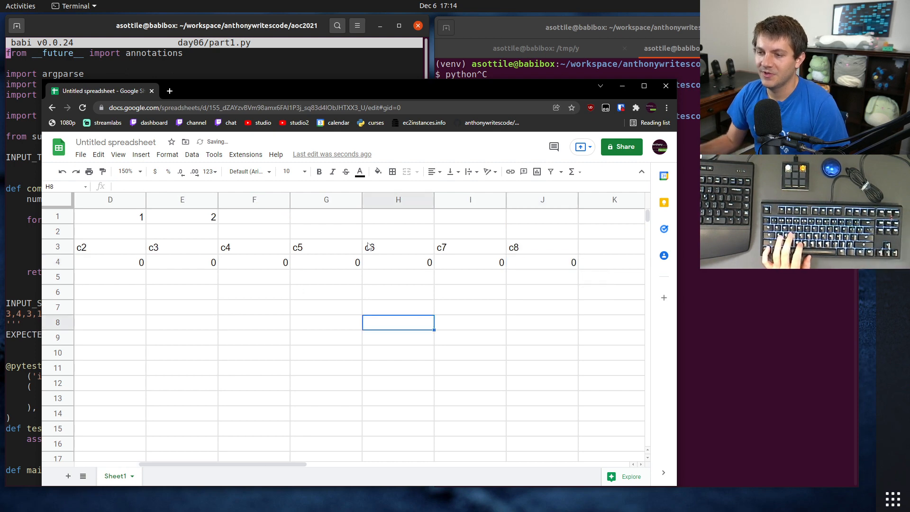
# Step: Change the COUNTIF criterion to "=8" in cell J4 and "=7" in cell I4
pyautogui.click(543, 264)
pyautogui.doubleClick(172, 186)
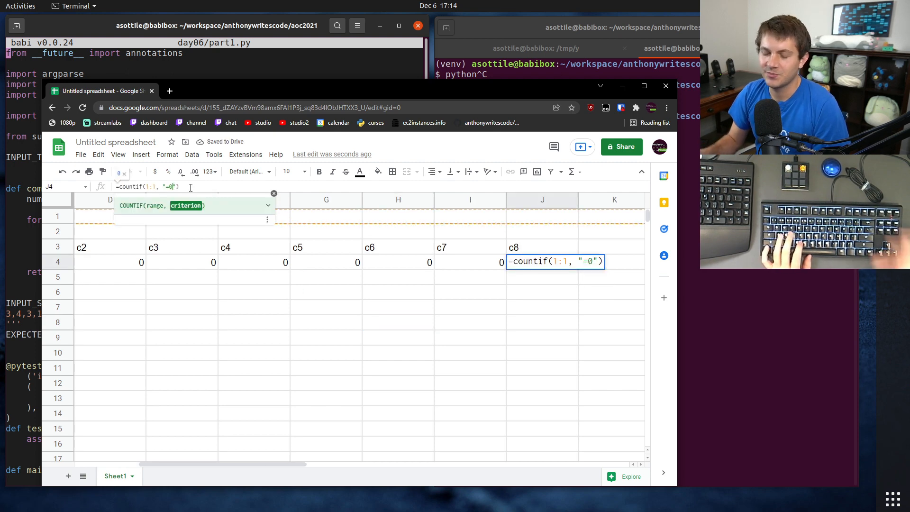
pyautogui.write('8')
pyautogui.press('Return')
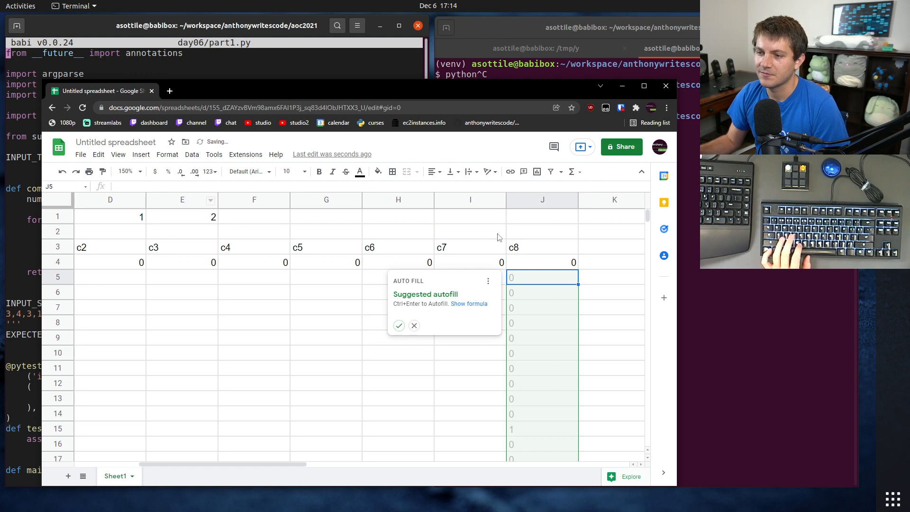
pyautogui.click(493, 268)
pyautogui.doubleClick(172, 187)
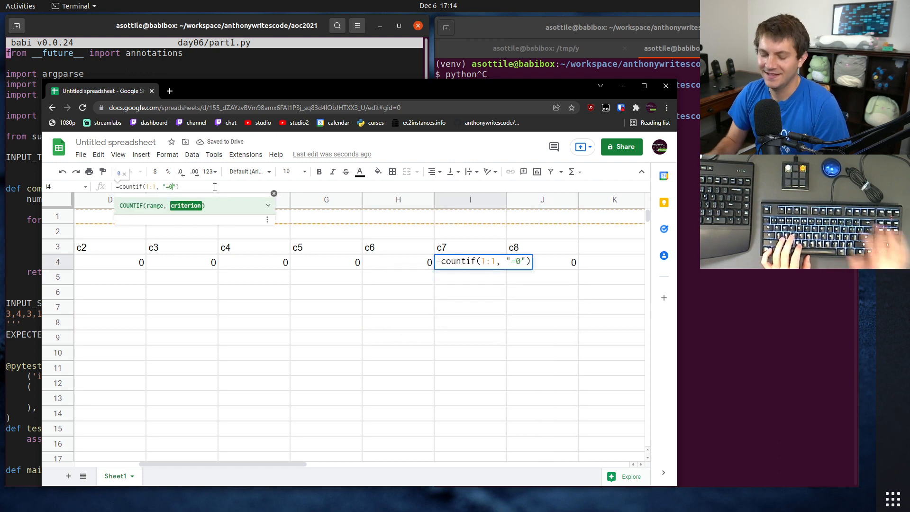
pyautogui.write('7')
pyautogui.press('Return')
# Step: Change the COUNTIF criterion to "=6" in cell H4 and "=5" in cell G4
pyautogui.click(380, 264)
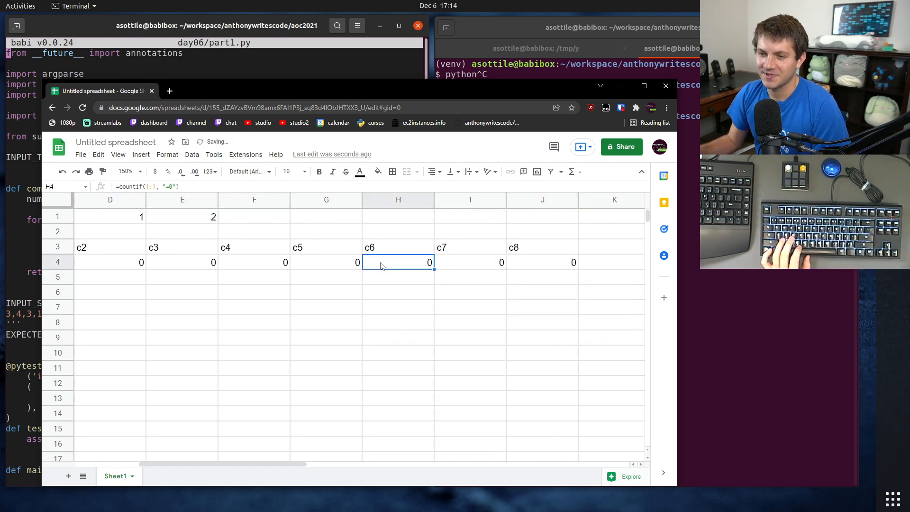
pyautogui.doubleClick(397, 263)
pyautogui.click(454, 260)
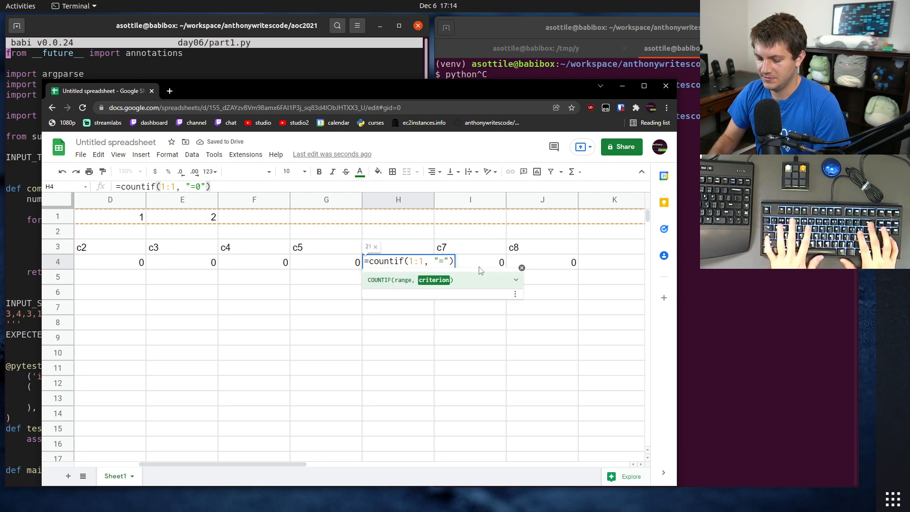
pyautogui.write('6')
pyautogui.press('Return')
pyautogui.press('Left')
pyautogui.press('Up')
pyautogui.press('Return')
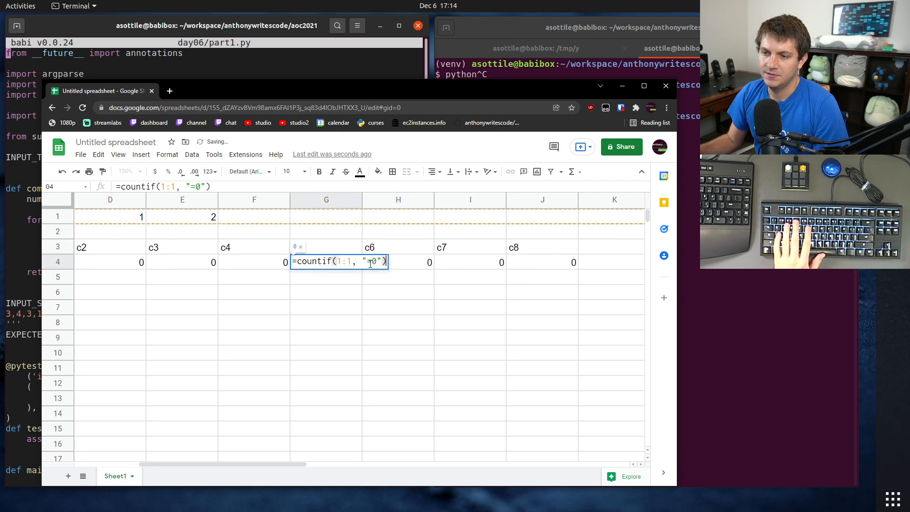
pyautogui.click(377, 264)
pyautogui.press('BackSpace')
pyautogui.write('5')
pyautogui.moveTo(184, 343); pyautogui.dragTo(208, 325)
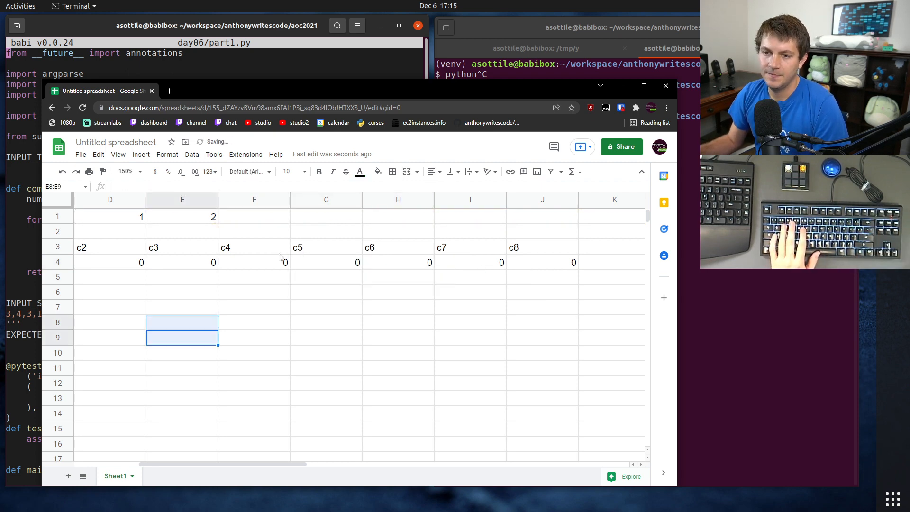
# Step: Change the COUNTIF criterion to "=4" in cell F4 and "=3" in cell E4
pyautogui.click(280, 260)
pyautogui.press('Return')
pyautogui.click(305, 262)
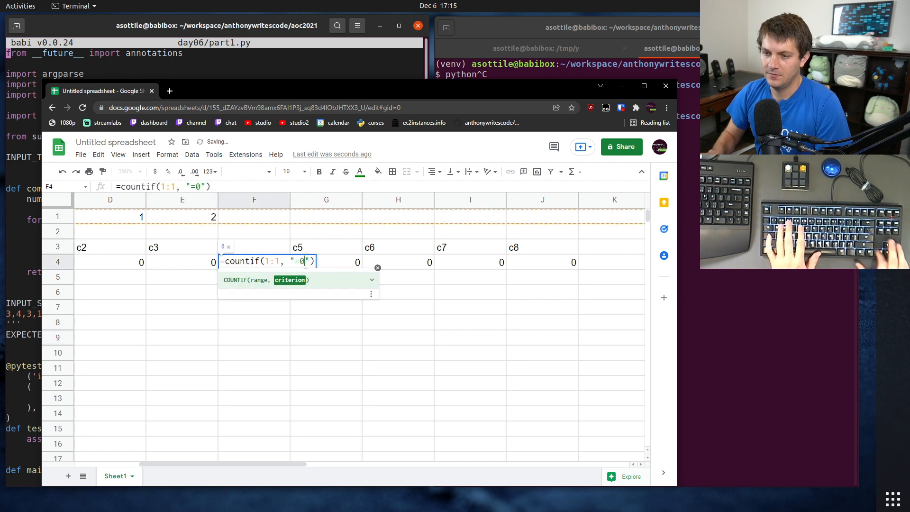
pyautogui.press('BackSpace')
pyautogui.write('4')
pyautogui.press('Return')
pyautogui.click(206, 266)
pyautogui.press('Return')
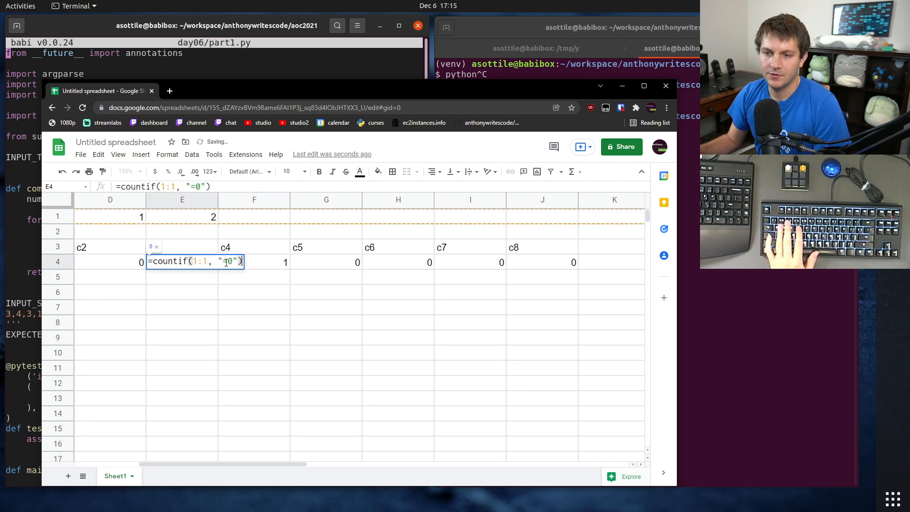
pyautogui.click(230, 262)
pyautogui.press('BackSpace')
pyautogui.write('3')
pyautogui.press('Return')
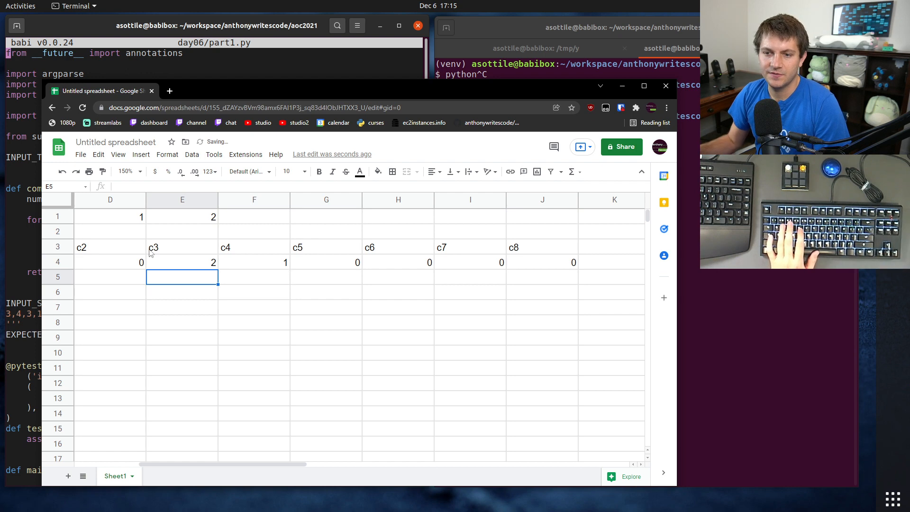
# Step: Change the COUNTIF criterion to "=2" in cell D4 and "=1" in cell C4
pyautogui.click(126, 268)
pyautogui.press('Return')
pyautogui.press('Left')
pyautogui.press('Left')
pyautogui.press('BackSpace')
pyautogui.write('2')
pyautogui.press('Return')
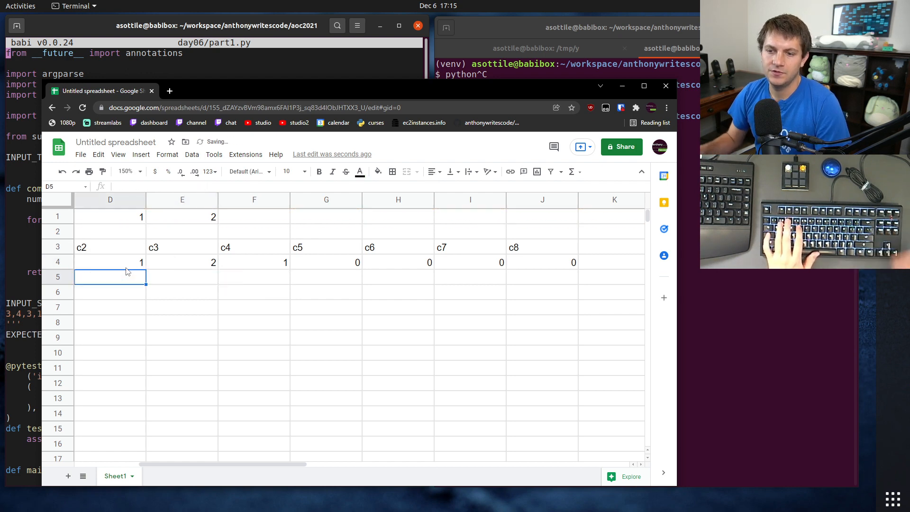
pyautogui.moveTo(251, 462); pyautogui.dragTo(169, 474)
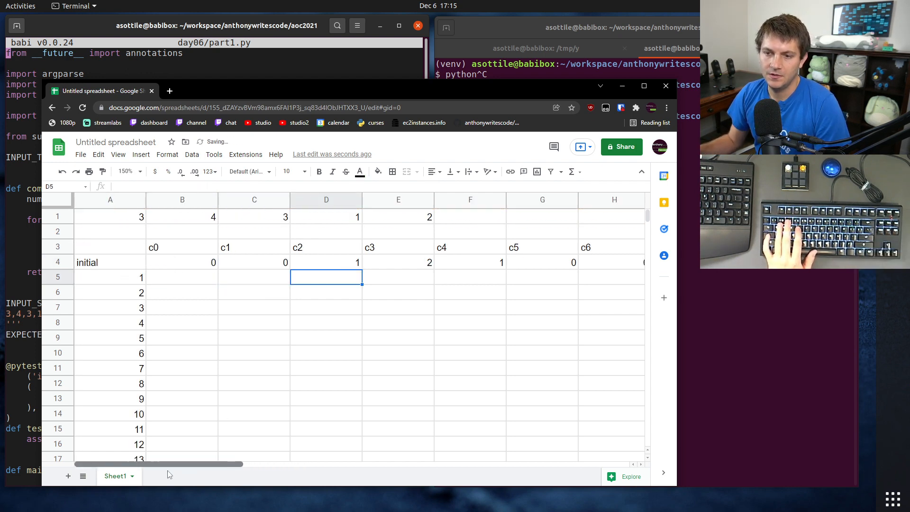
pyautogui.click(276, 268)
pyautogui.press('Return')
pyautogui.press('Left')
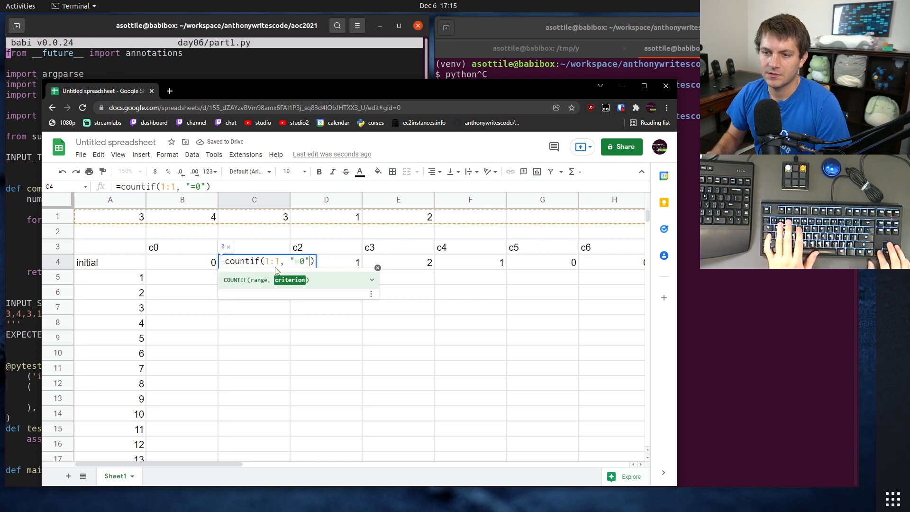
pyautogui.press('Left')
pyautogui.press('BackSpace')
pyautogui.write('1')
pyautogui.press('Return')
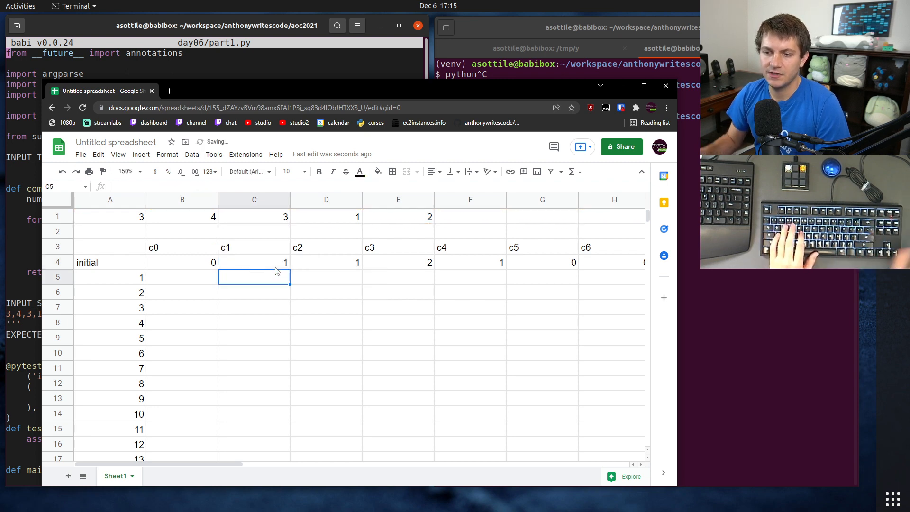
pyautogui.click(198, 265)
pyautogui.click(234, 298)
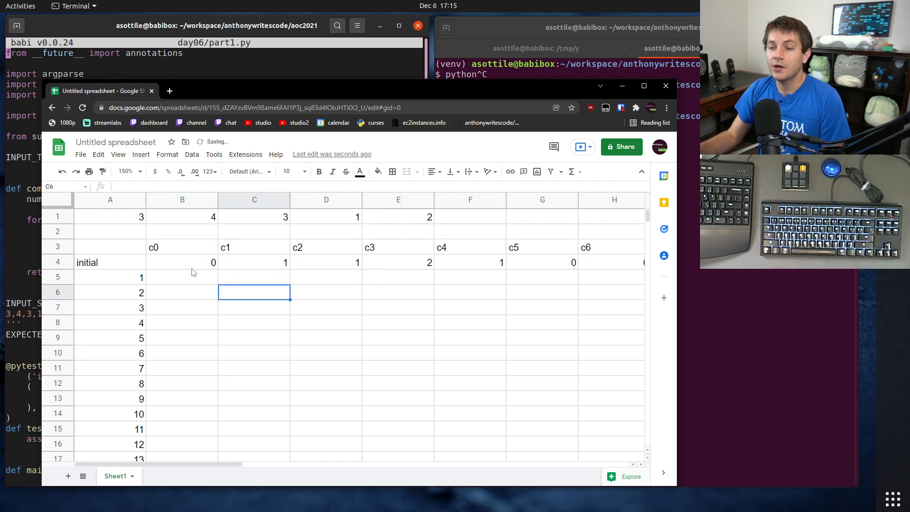
# Step: Enter the formula =C4 in cell B5 so day 1's c0 takes the initial c1 count
pyautogui.moveTo(224, 463)
pyautogui.mouseDown()
pyautogui.moveTo(327, 463)
pyautogui.moveTo(184, 462)
pyautogui.moveTo(319, 463)
pyautogui.moveTo(218, 463)
pyautogui.mouseUp()
pyautogui.click(189, 282)
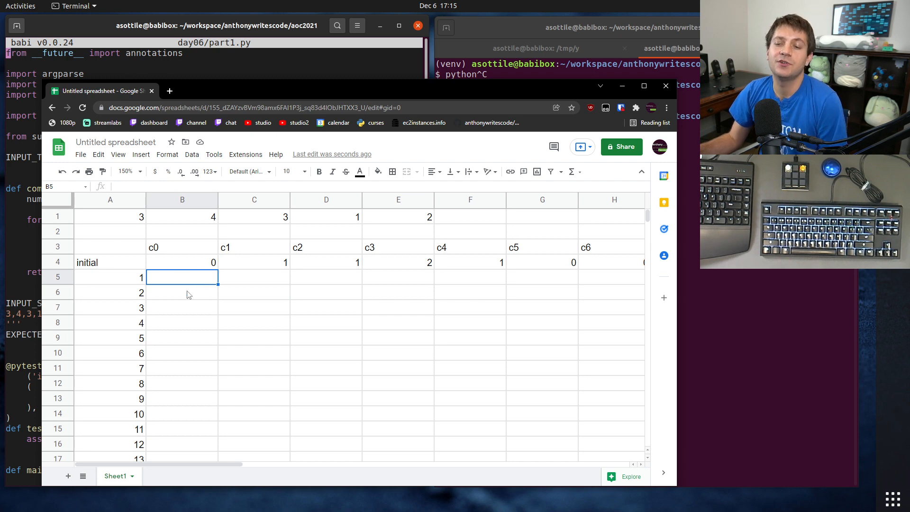
pyautogui.click(279, 263)
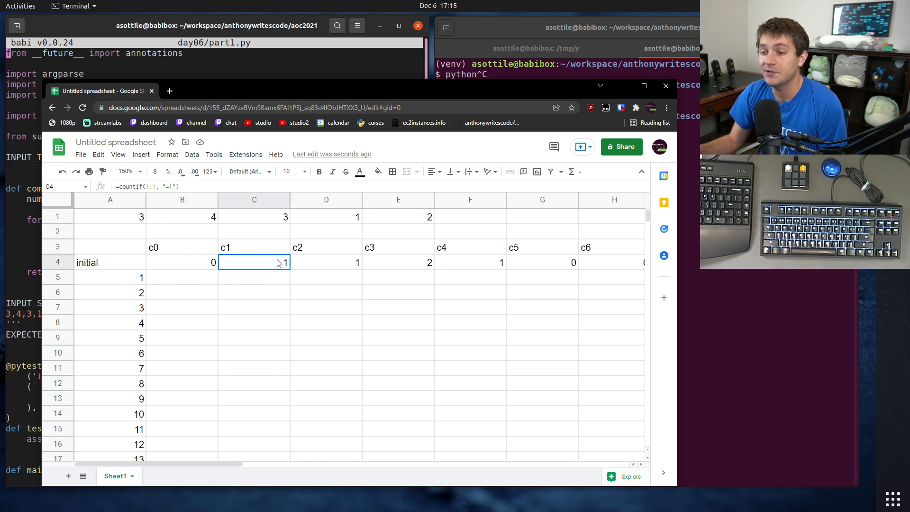
pyautogui.click(205, 281)
pyautogui.write('=B4')
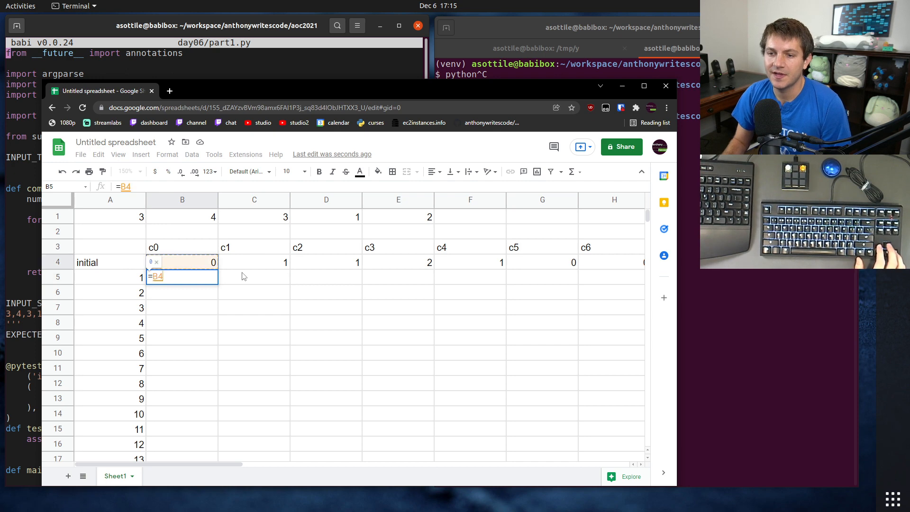
pyautogui.press('Right')
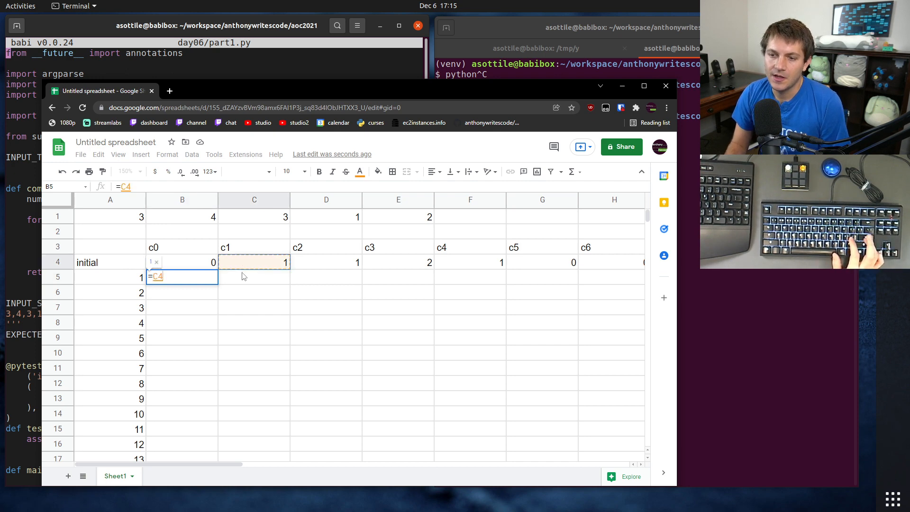
pyautogui.press('Return')
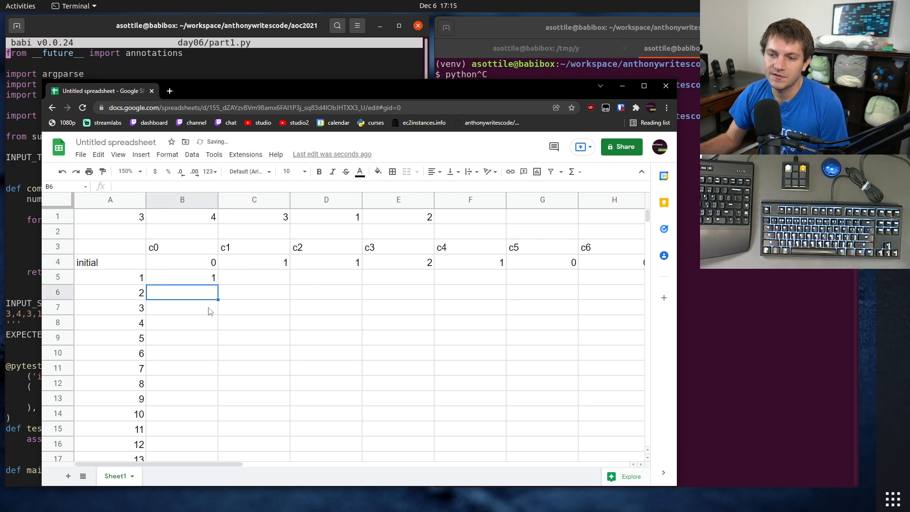
# Step: Fill B5's formula across day 1's row through I5, the c7 column
pyautogui.click(197, 281)
pyautogui.moveTo(217, 282)
pyautogui.mouseDown()
pyautogui.moveTo(264, 288)
pyautogui.moveTo(557, 276)
pyautogui.moveTo(674, 284)
pyautogui.moveTo(205, 283)
pyautogui.mouseUp()
pyautogui.click(205, 282)
# Step: Enter the formula =B4 in cell J5 so day 1's c8 takes the initial c0 count
pyautogui.moveTo(300, 468); pyautogui.dragTo(269, 472)
pyautogui.write('=')
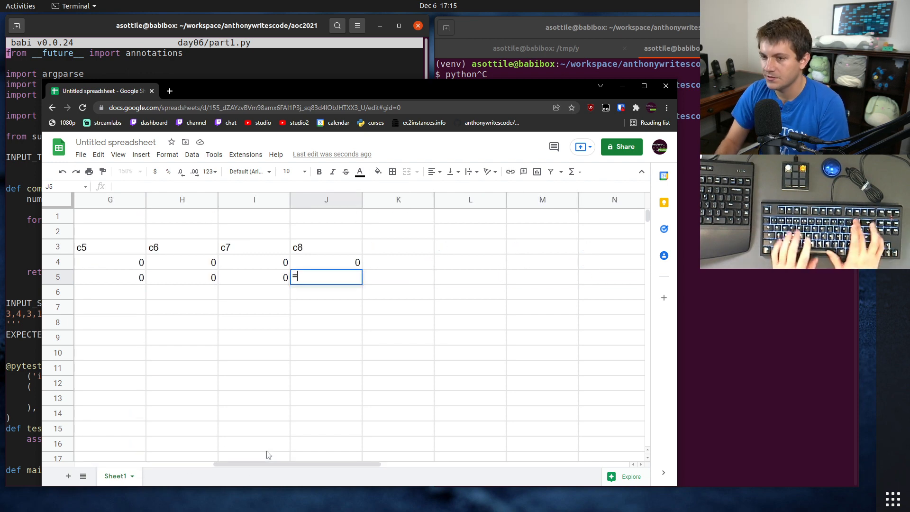
pyautogui.moveTo(267, 464); pyautogui.dragTo(121, 468)
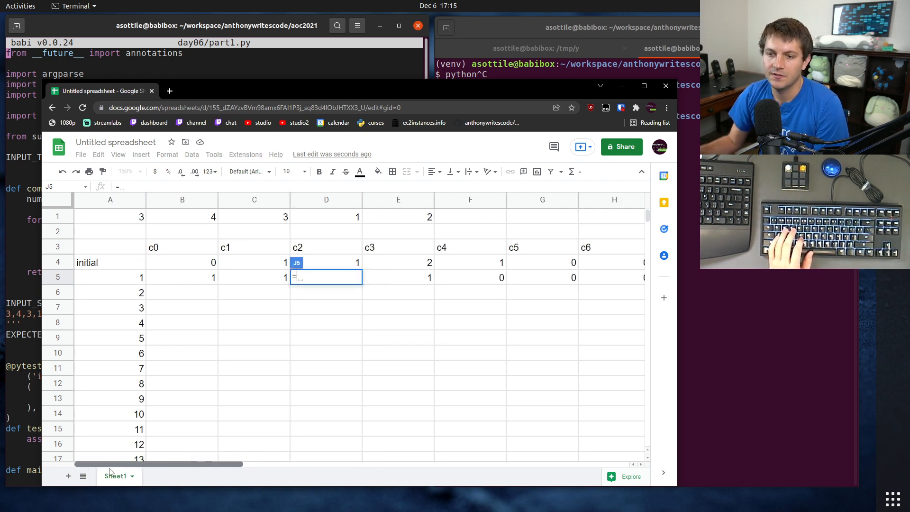
pyautogui.click(179, 264)
pyautogui.press('Return')
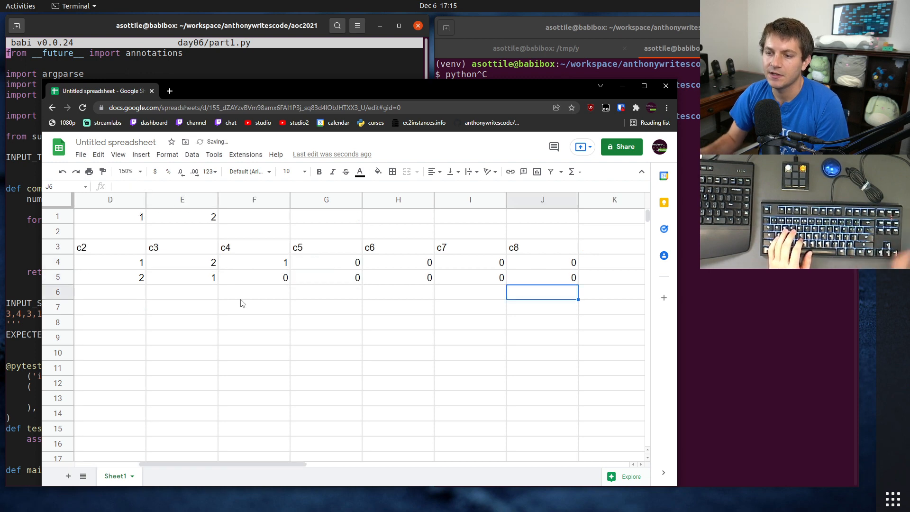
# Step: Append +B4 to the formula in H5, making it =I4+B4, so day 1's c6 also receives the initial c0 count
pyautogui.click(520, 281)
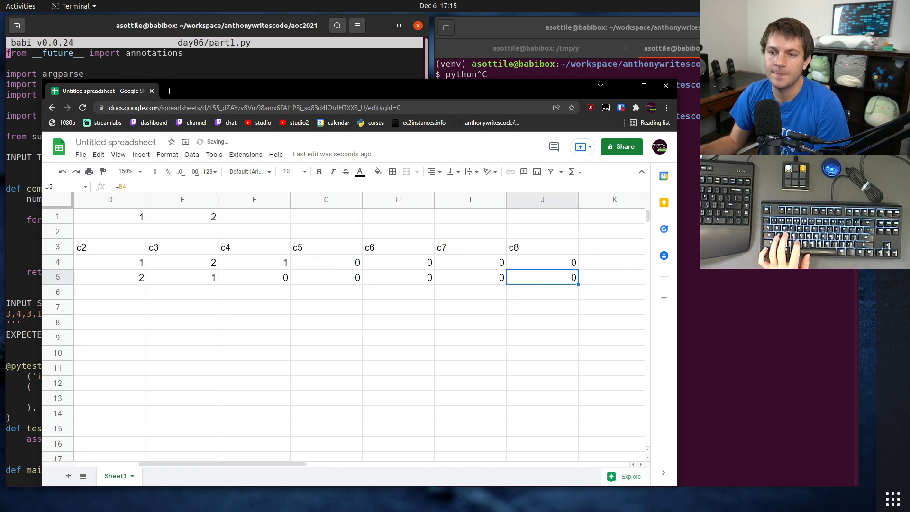
pyautogui.doubleClick(135, 187)
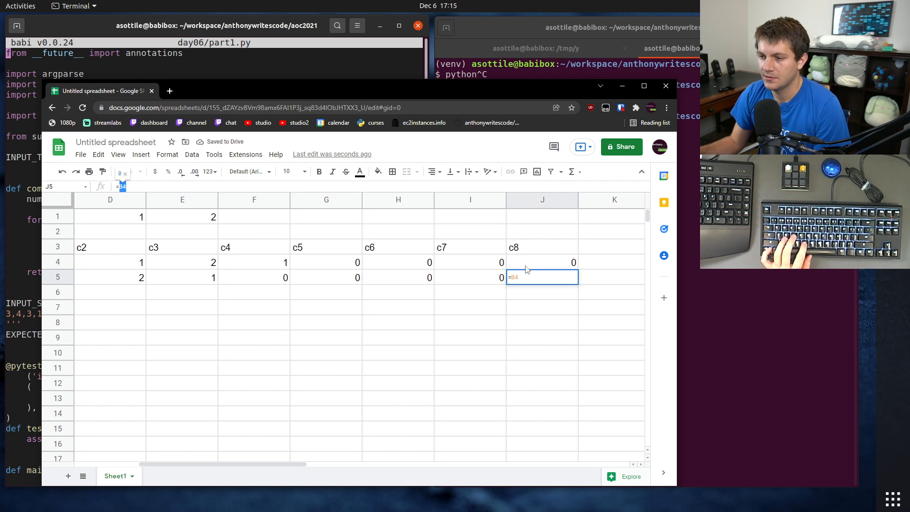
pyautogui.press('Escape')
pyautogui.click(413, 284)
pyautogui.click(139, 186)
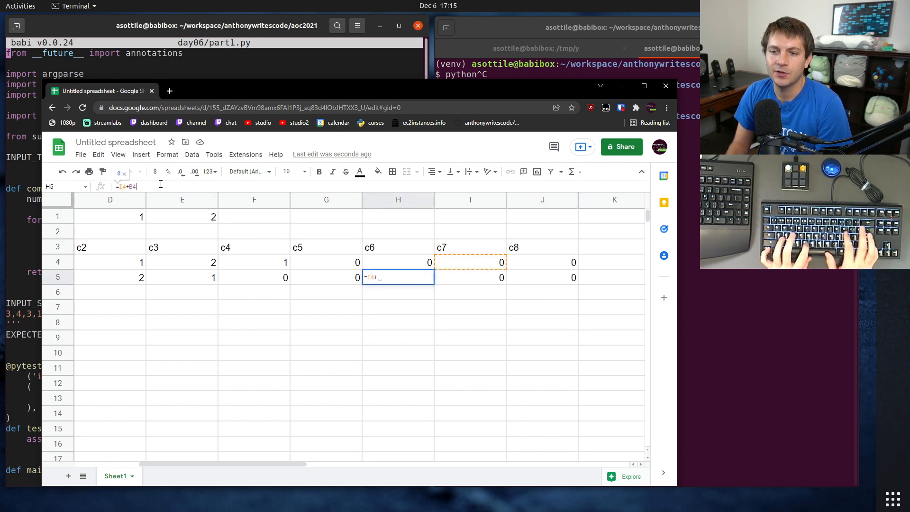
pyautogui.press('Return')
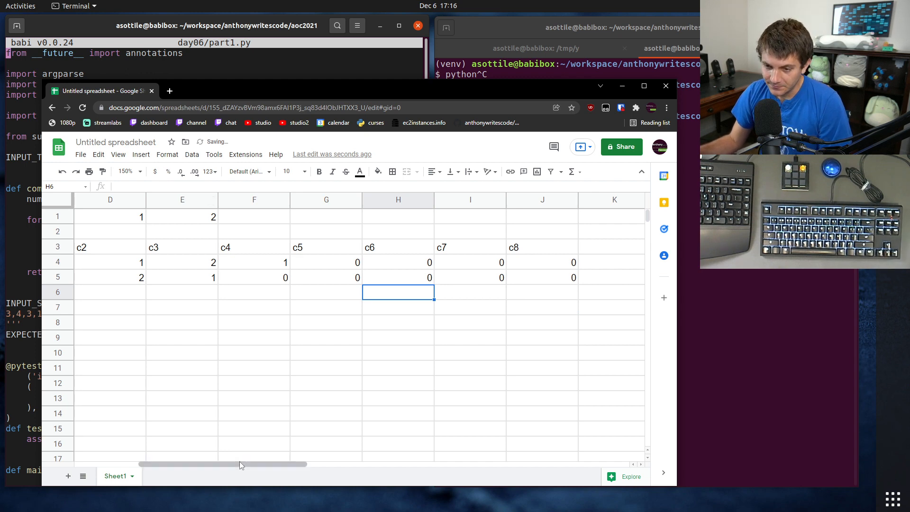
# Step: Fit the widths of columns B through J to their contents
pyautogui.moveTo(240, 461); pyautogui.dragTo(175, 461)
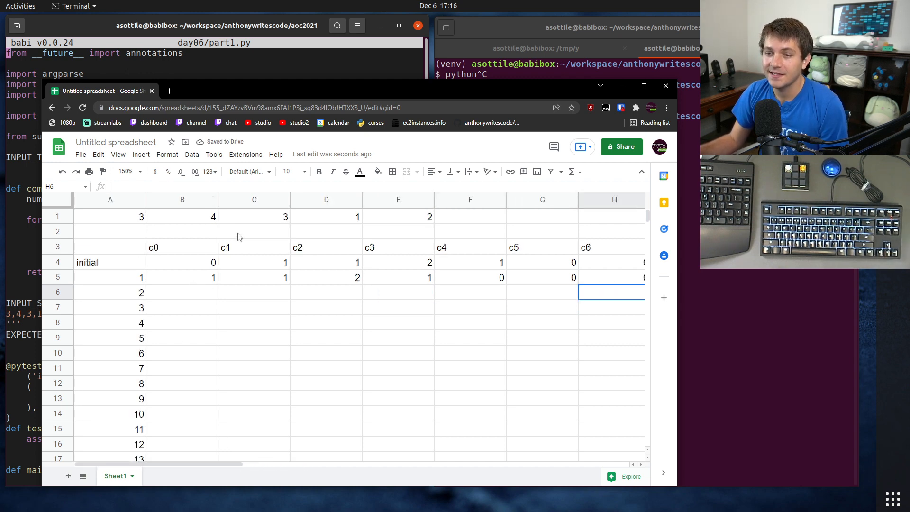
pyautogui.moveTo(206, 203); pyautogui.dragTo(611, 196)
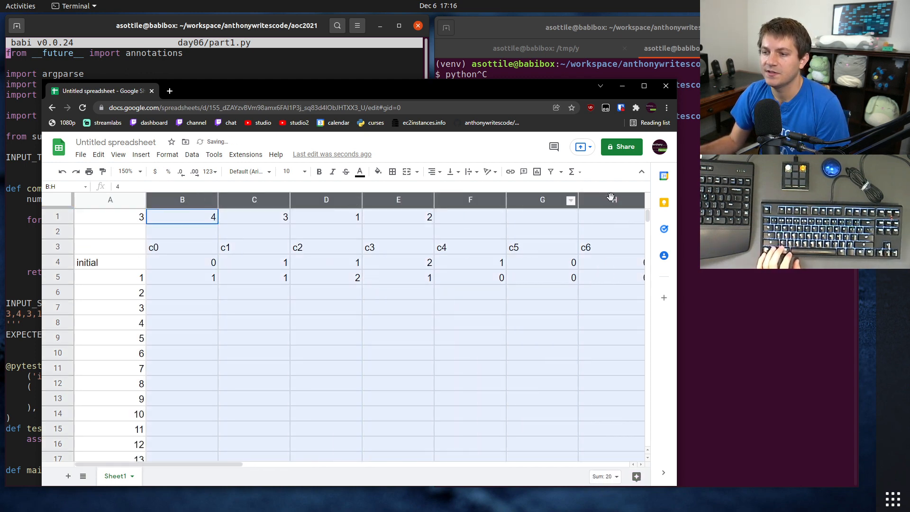
pyautogui.click(264, 216)
pyautogui.doubleClick(217, 201)
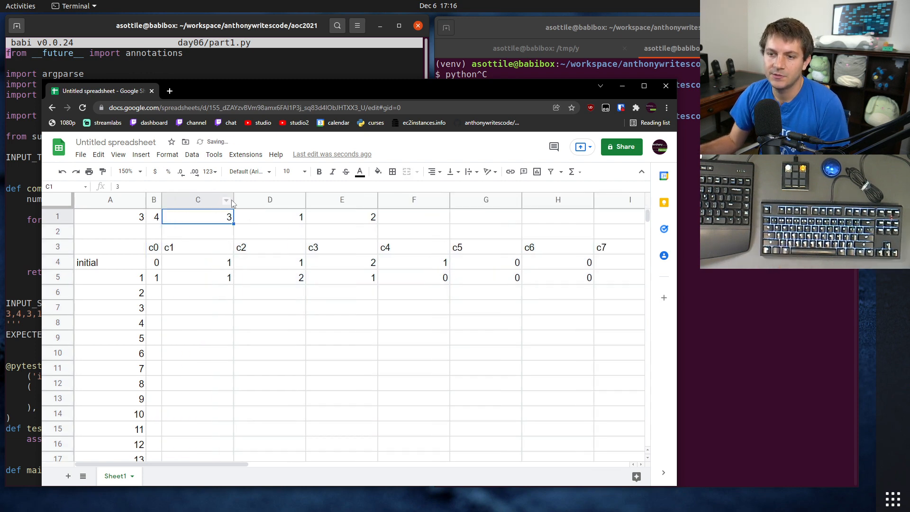
pyautogui.doubleClick(234, 199)
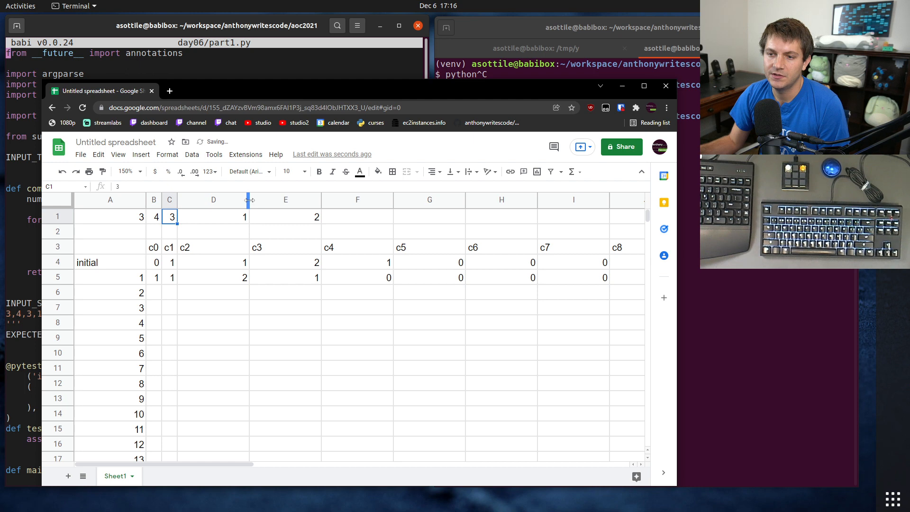
pyautogui.doubleClick(249, 200)
pyautogui.doubleClick(264, 201)
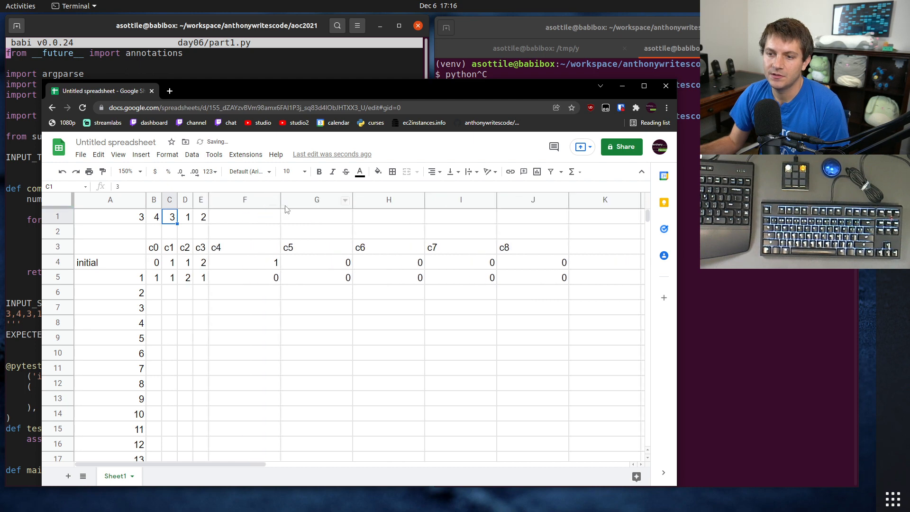
pyautogui.doubleClick(281, 203)
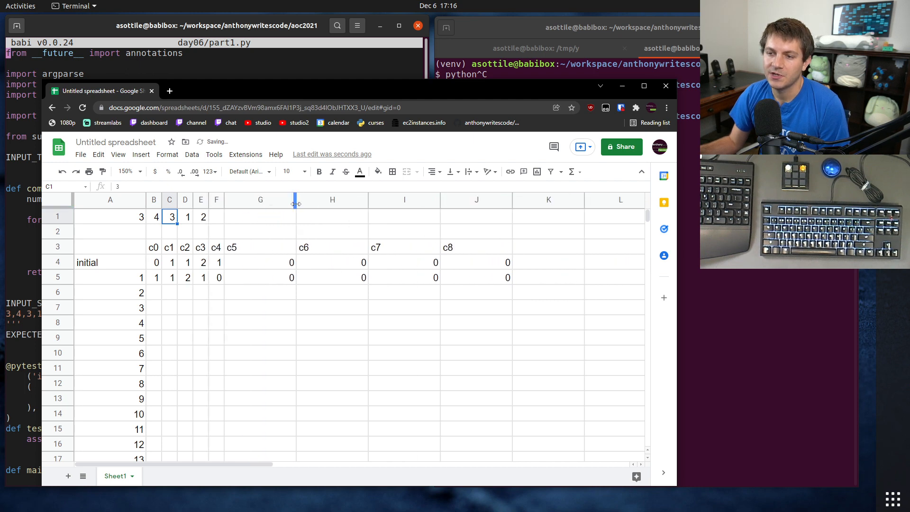
pyautogui.doubleClick(296, 204)
pyautogui.doubleClick(311, 204)
pyautogui.click(324, 203)
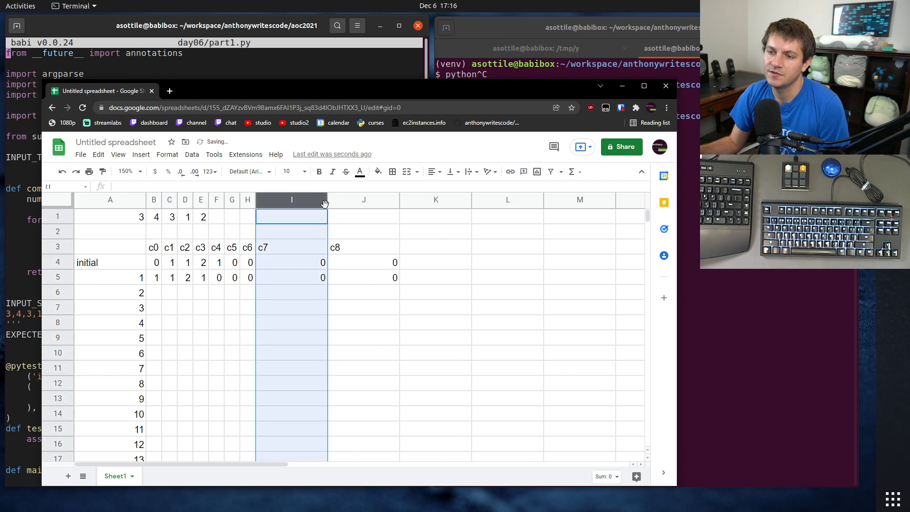
pyautogui.doubleClick(327, 205)
pyautogui.doubleClick(343, 204)
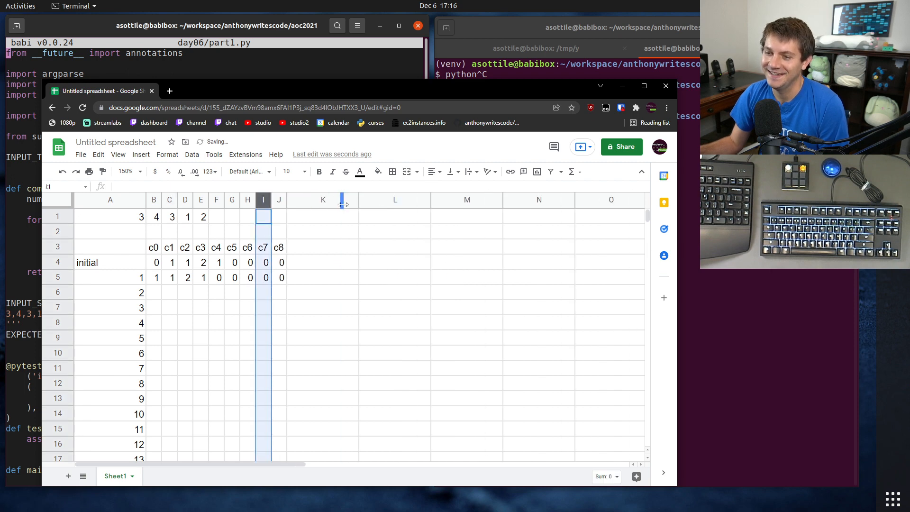
pyautogui.click(327, 292)
# Step: Fill the day 1 formulas in B5:J5 down to row 260, the row for day 256
pyautogui.moveTo(159, 280); pyautogui.dragTo(281, 281)
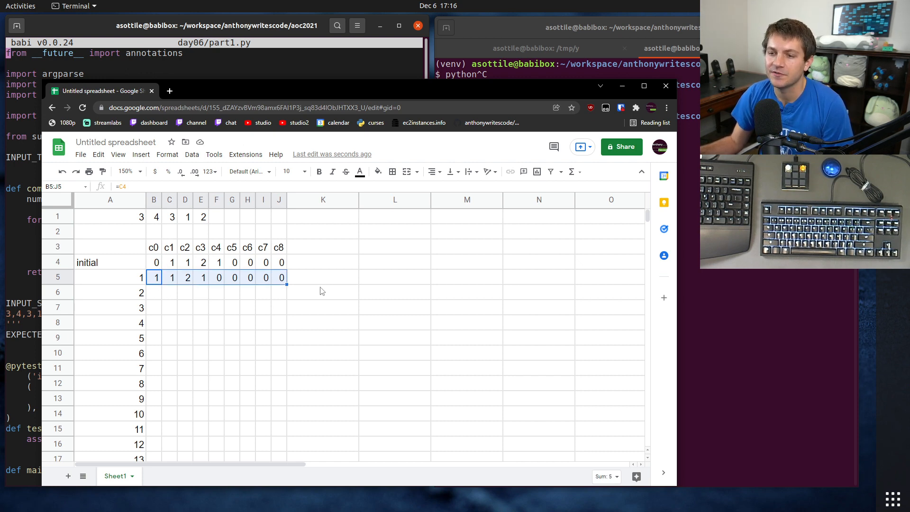
pyautogui.moveTo(287, 283); pyautogui.dragTo(271, 326)
pyautogui.scroll(-20, 266, 417)
pyautogui.scroll(-20, 266, 417)
pyautogui.scroll(-20, 267, 420)
pyautogui.scroll(3, 274, 373)
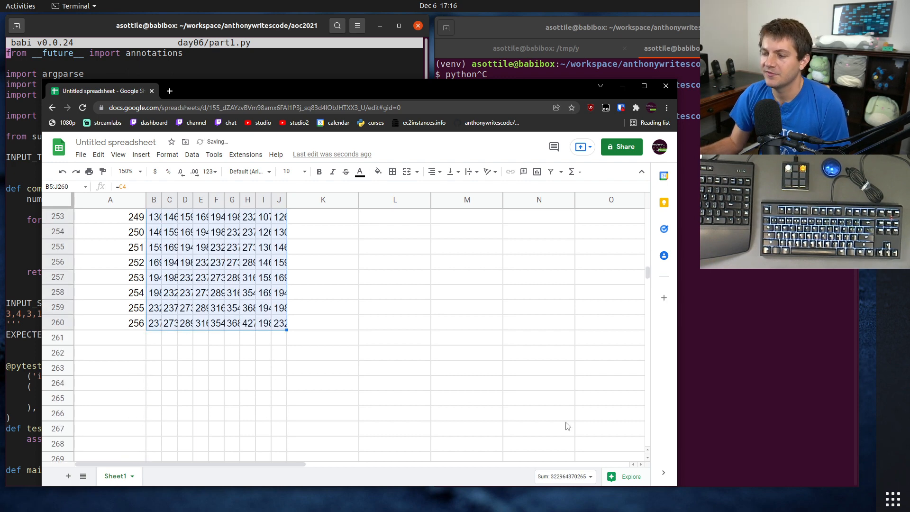
# Step: Locate the row for day 80 and select its c0 cell to identify the row number
pyautogui.moveTo(647, 274); pyautogui.dragTo(661, 247)
pyautogui.scroll(9, 376, 274)
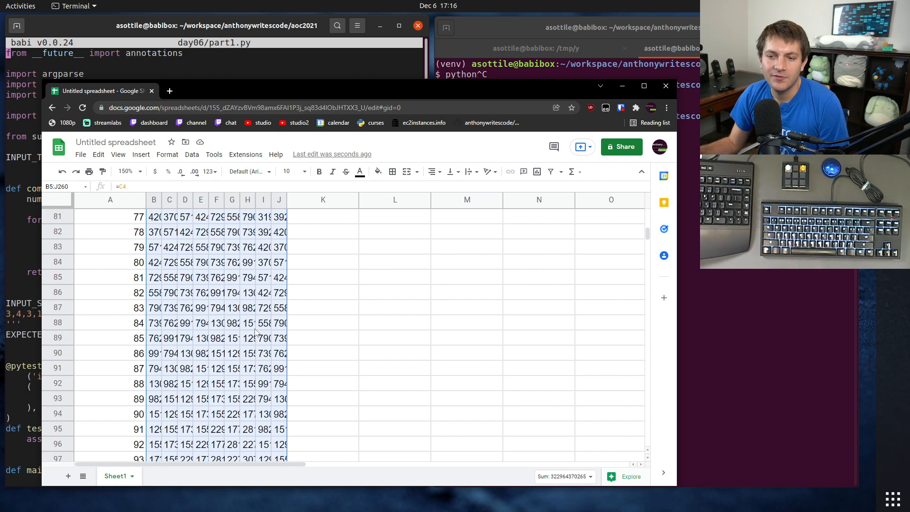
pyautogui.click(154, 262)
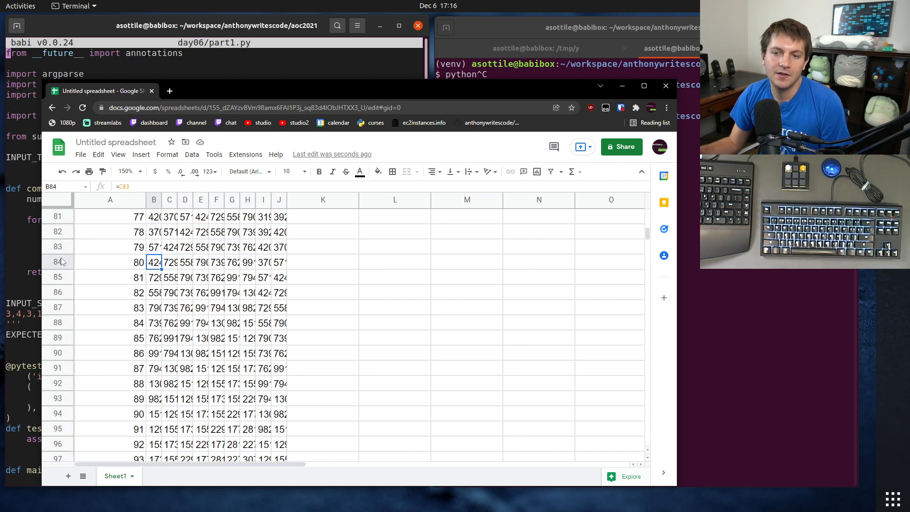
pyautogui.scroll(20, 123, 312)
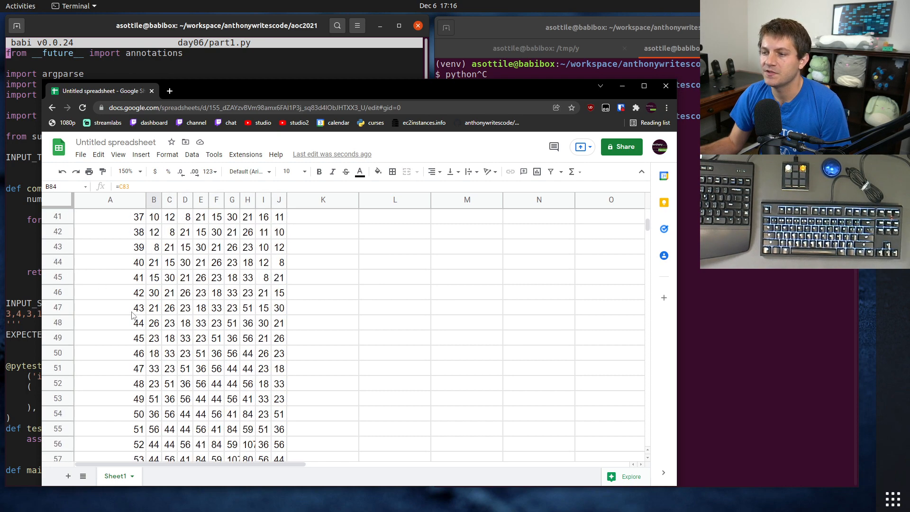
# Step: Insert three blank rows between the input numbers in row 1 and the c0 to c8 header row
pyautogui.click(64, 235)
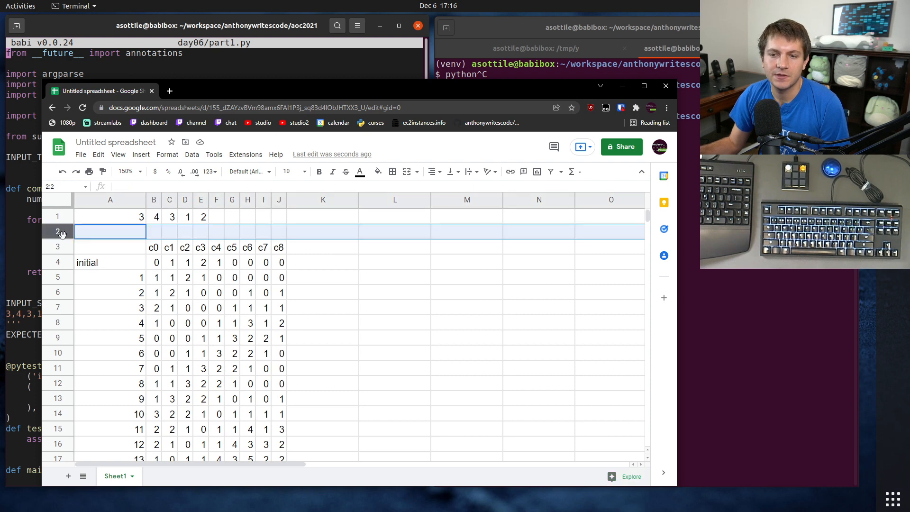
pyautogui.rightClick(64, 235)
pyautogui.click(105, 316)
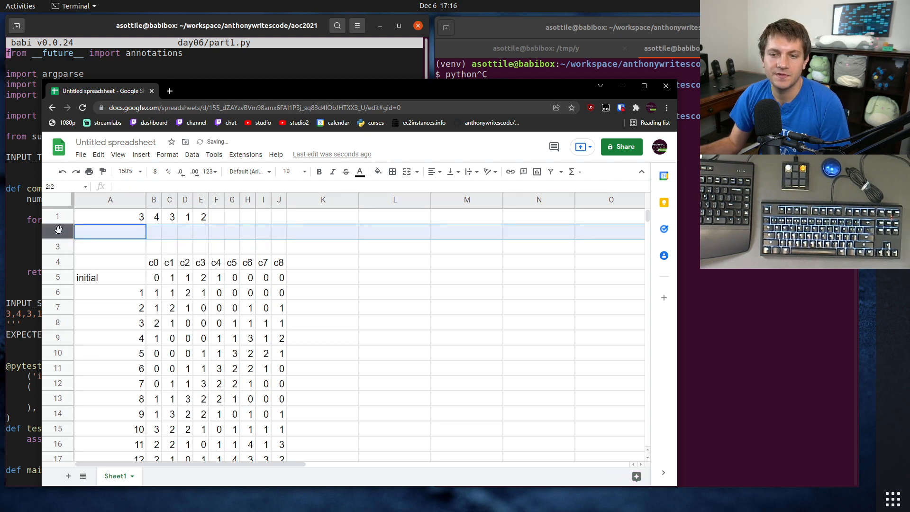
pyautogui.rightClick(58, 231)
pyautogui.click(94, 316)
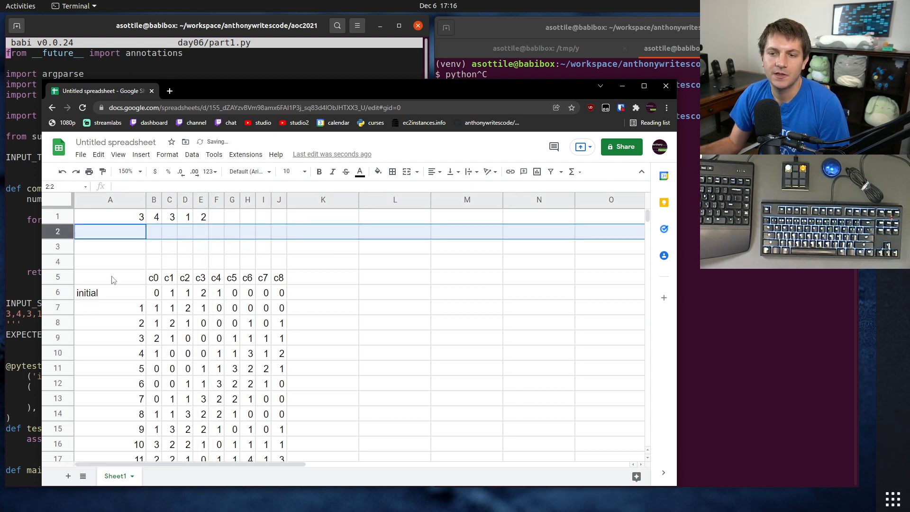
pyautogui.click(133, 249)
pyautogui.click(59, 247)
pyautogui.rightClick(59, 247)
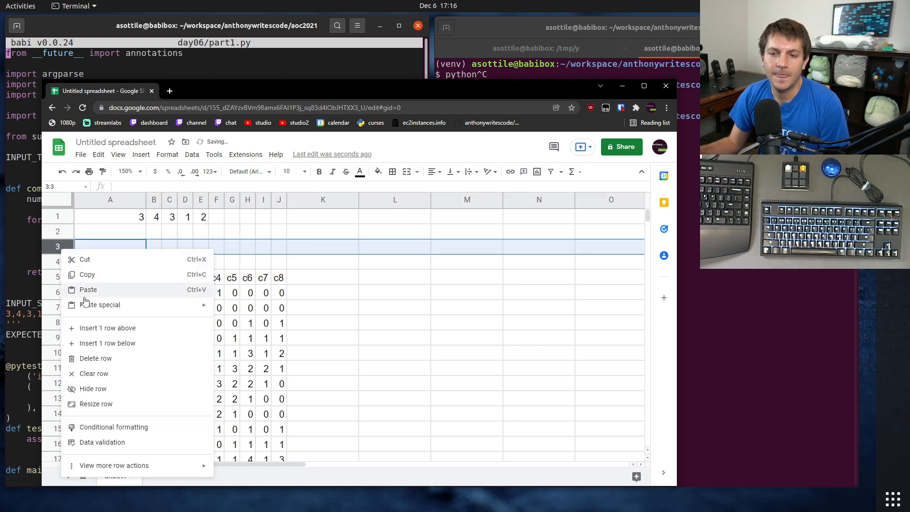
pyautogui.click(95, 331)
# Step: Enter the bold labels "part1" in cell A3 and "part2" in cell A4
pyautogui.click(115, 251)
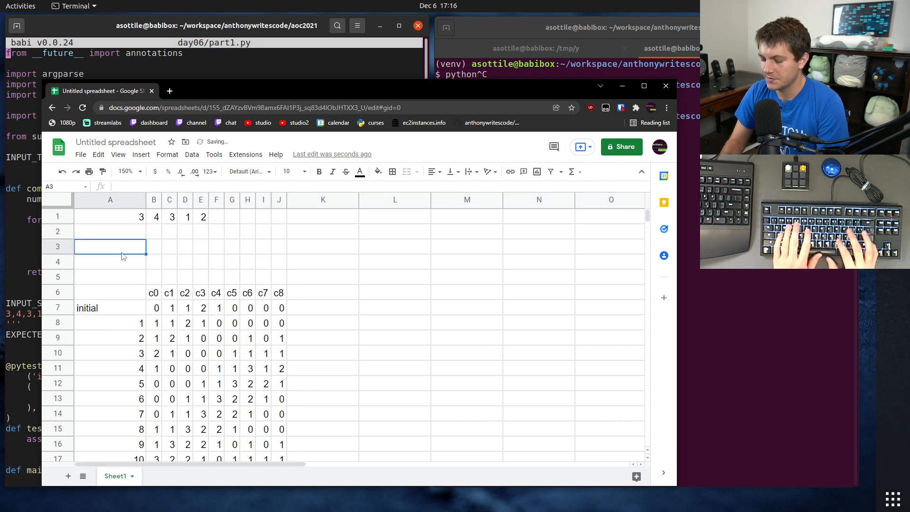
pyautogui.write('part1')
pyautogui.press('Return')
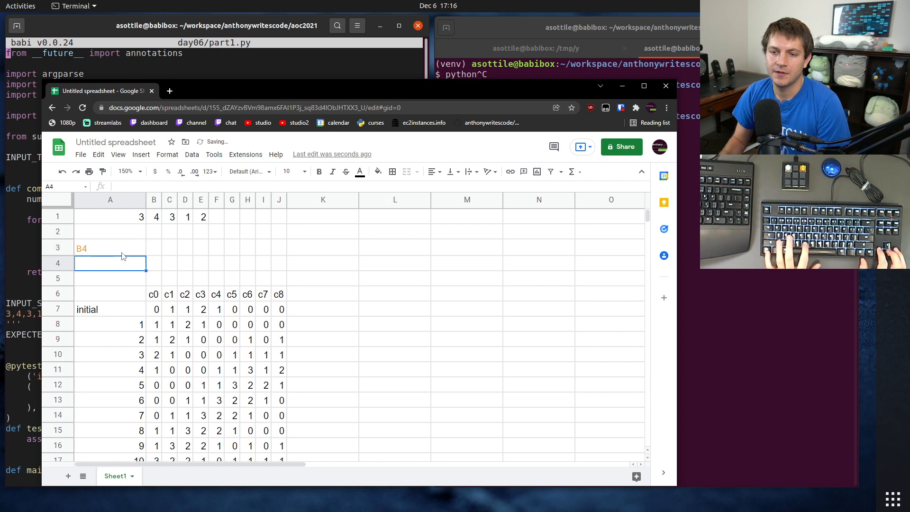
pyautogui.press('Up')
pyautogui.hotkey('ctrl', 'b')
pyautogui.press('Down')
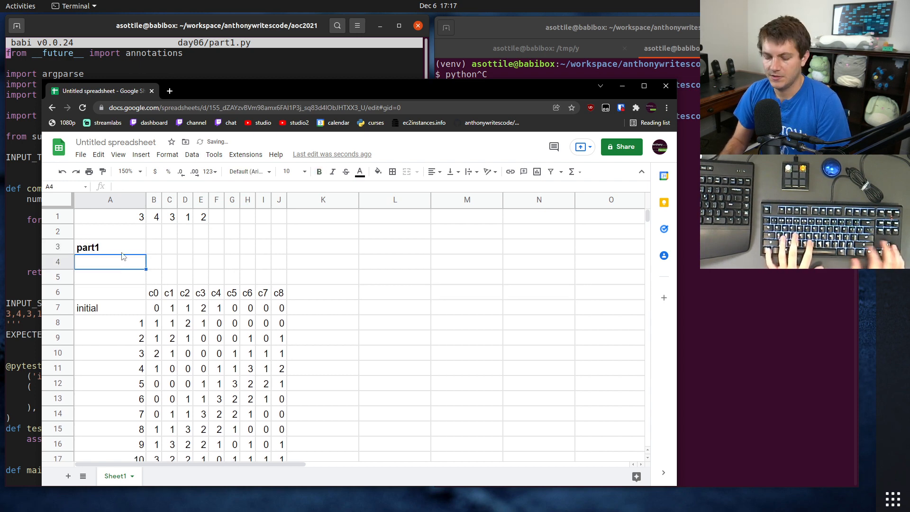
pyautogui.hotkey('ctrl', 'b')
pyautogui.write('part2')
pyautogui.press('Return')
# Step: Enter the formula =sum(b84:84) in cell B3 beside the part1 label
pyautogui.press('Up')
pyautogui.press('Up')
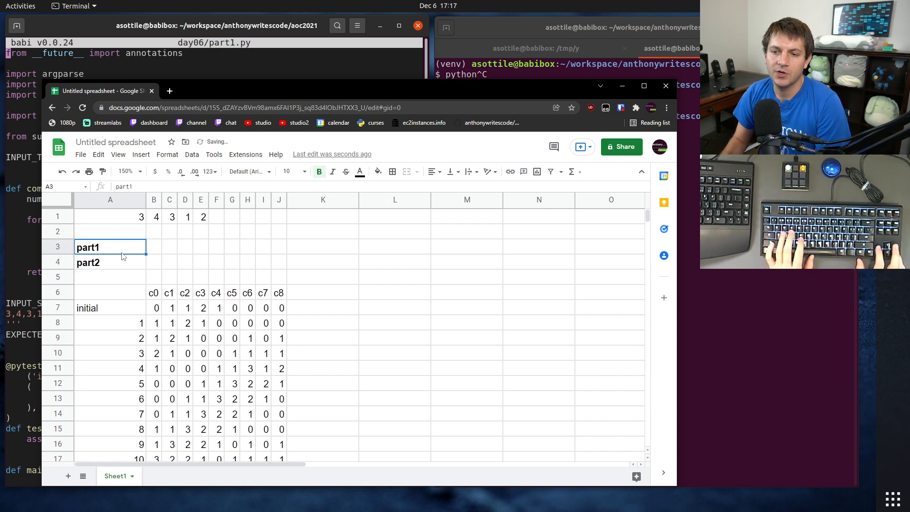
pyautogui.press('Right')
pyautogui.write('sum(b')
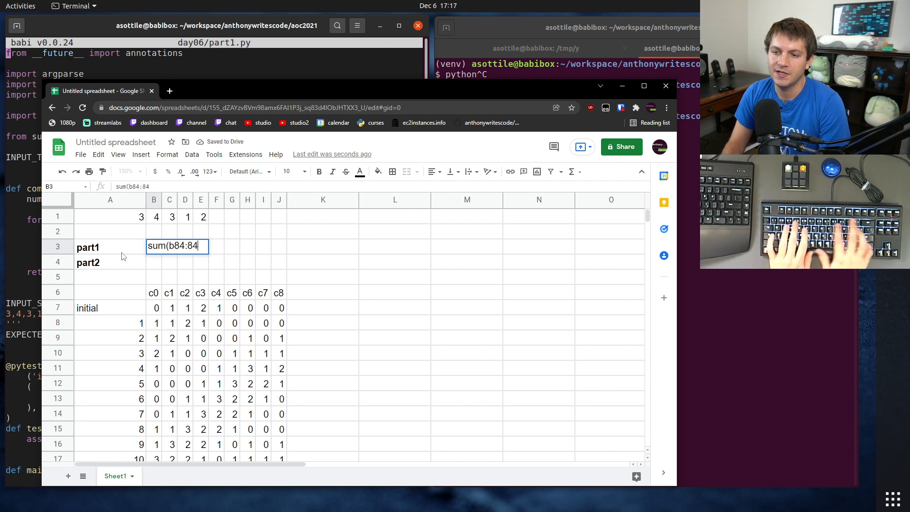
pyautogui.press('Return')
pyautogui.press('Up')
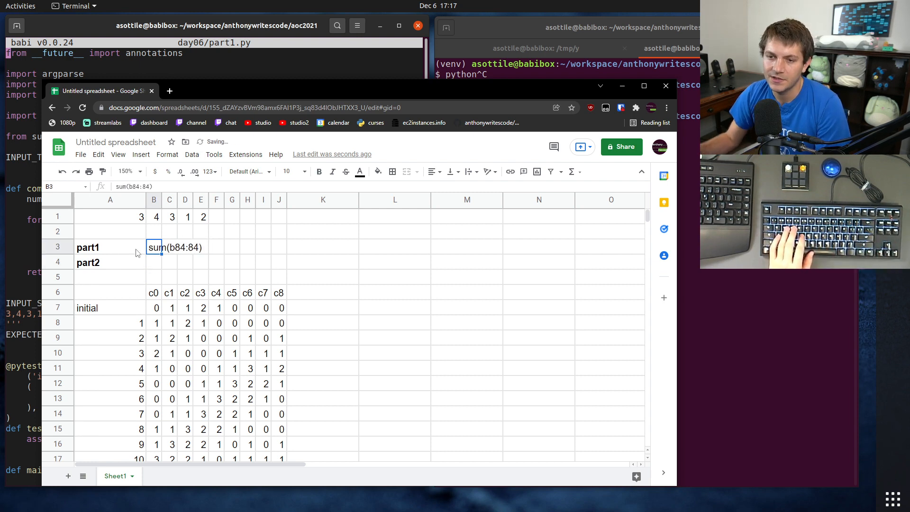
pyautogui.press('Return')
pyautogui.write('=')
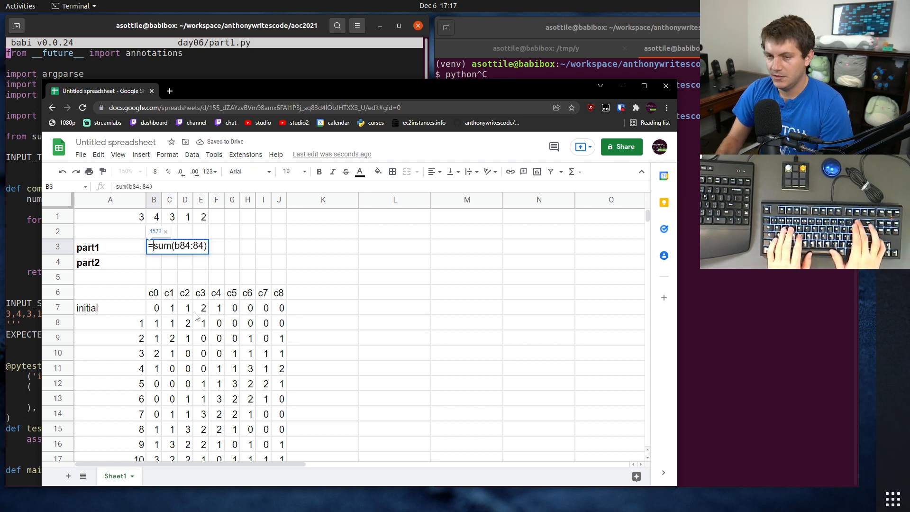
pyautogui.press('Return')
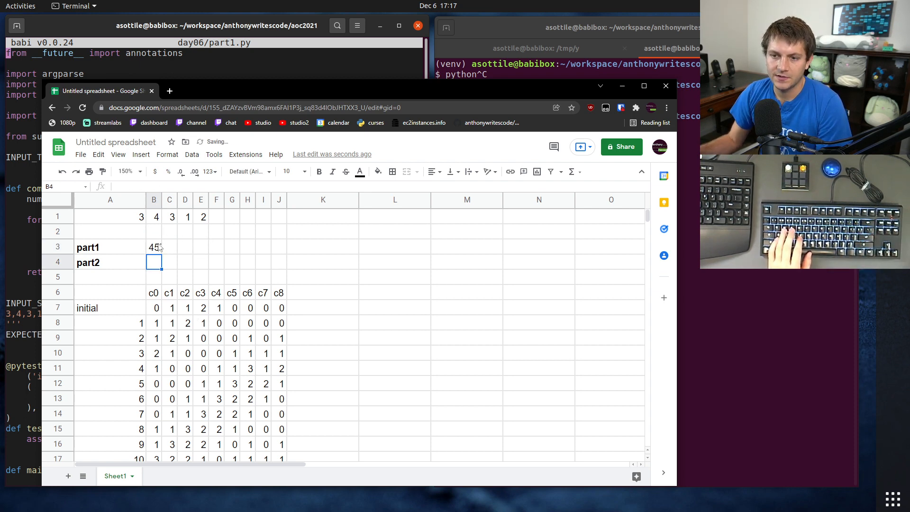
# Step: Merge cells B3:J3 to give the part1 result more room, and select cell B4 beside part2
pyautogui.moveTo(159, 247); pyautogui.dragTo(281, 247)
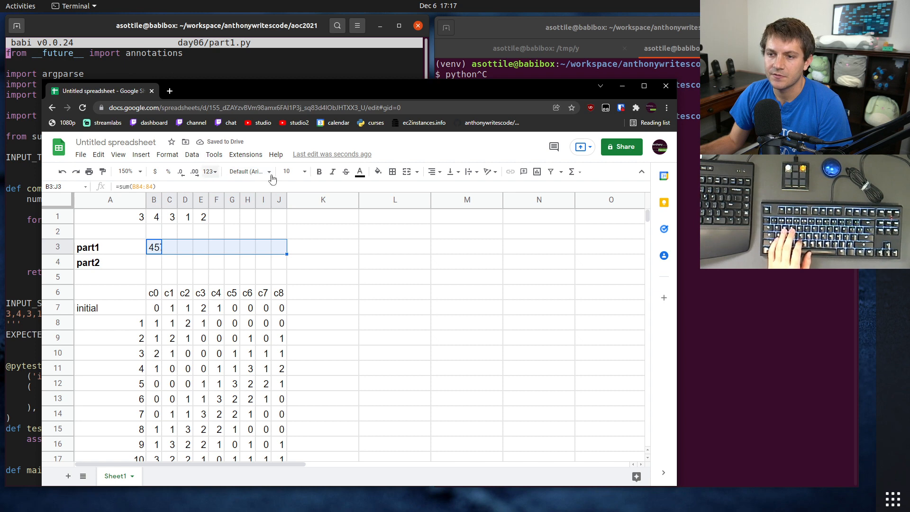
pyautogui.click(409, 175)
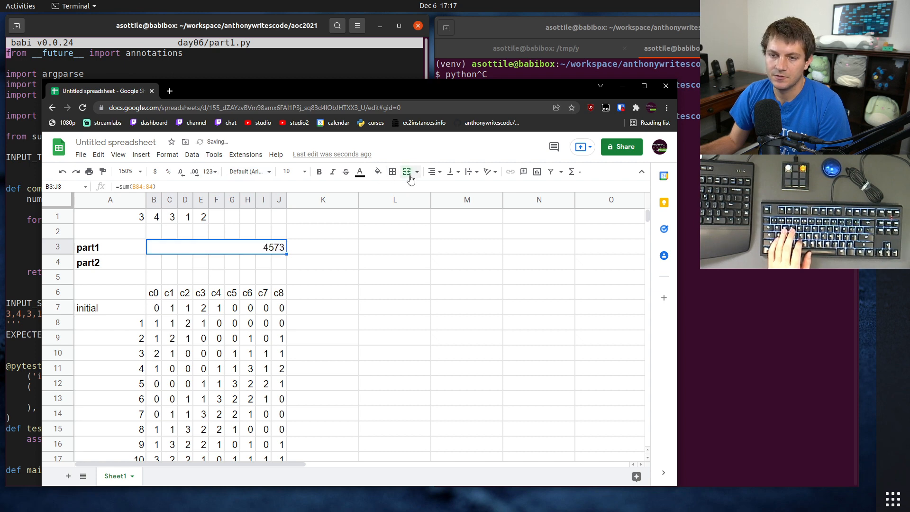
pyautogui.click(190, 269)
pyautogui.click(114, 267)
pyautogui.press('Right')
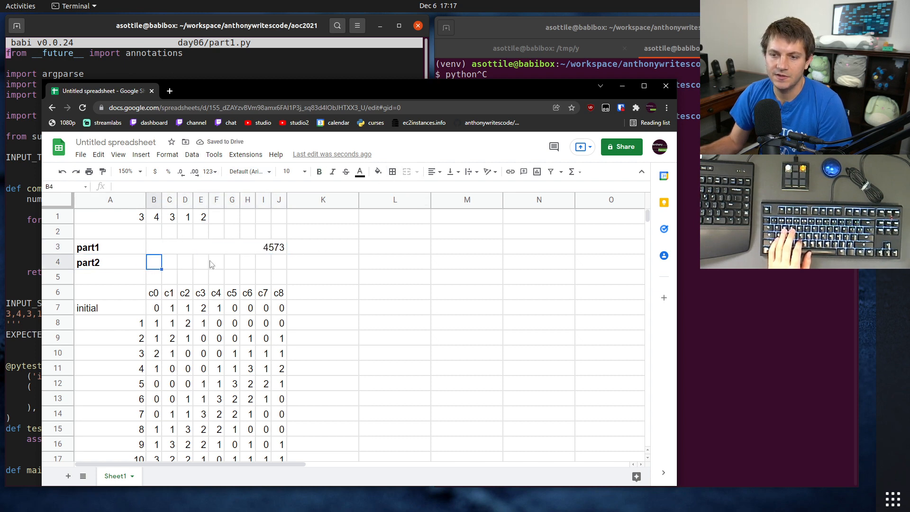
# Step: Enter the formula =sum(B260:260) in cell B4 beside the part2 label
pyautogui.write('=sum(')
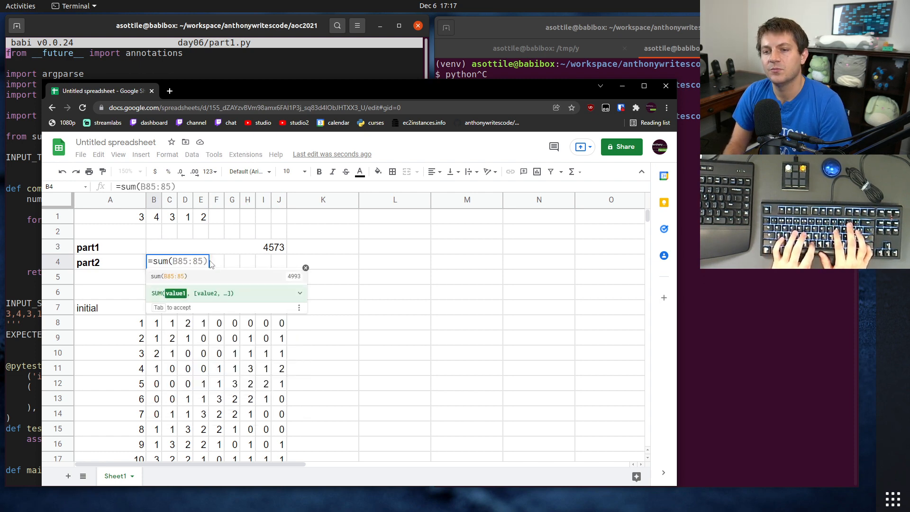
pyautogui.write('B')
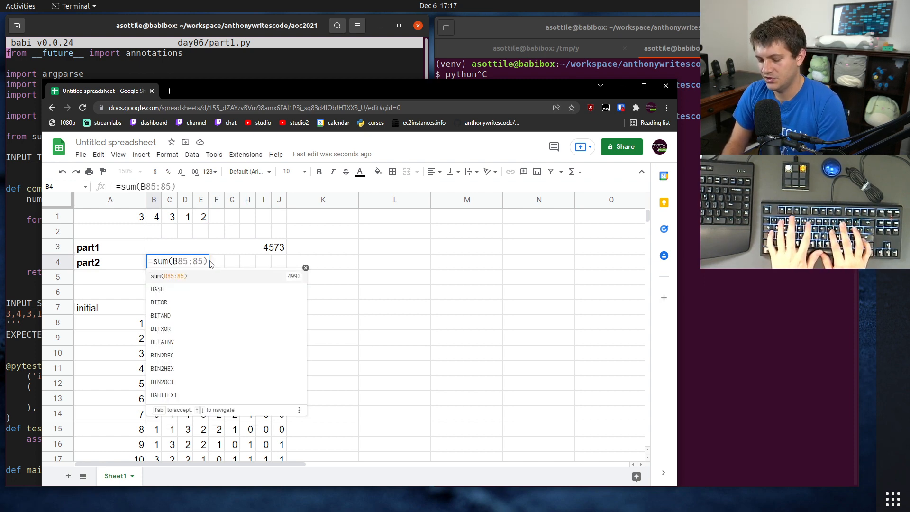
pyautogui.write('260:260')
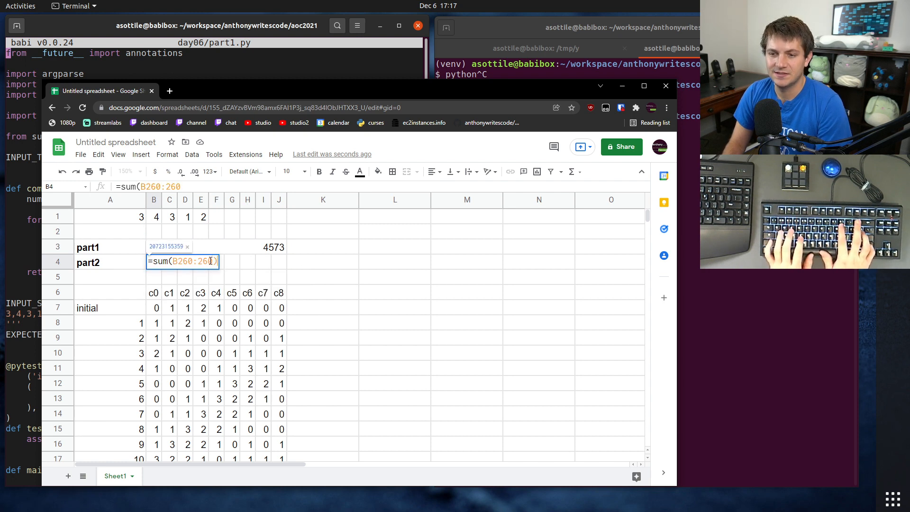
pyautogui.press('Return')
# Step: Merge cells B4:J4 so the part2 result has room to show in full
pyautogui.moveTo(156, 263); pyautogui.dragTo(283, 265)
pyautogui.click(393, 173)
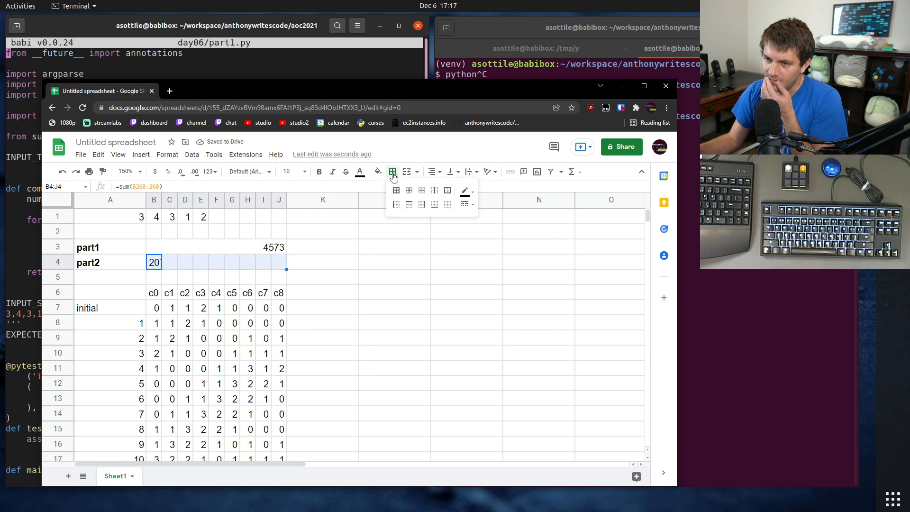
pyautogui.click(406, 172)
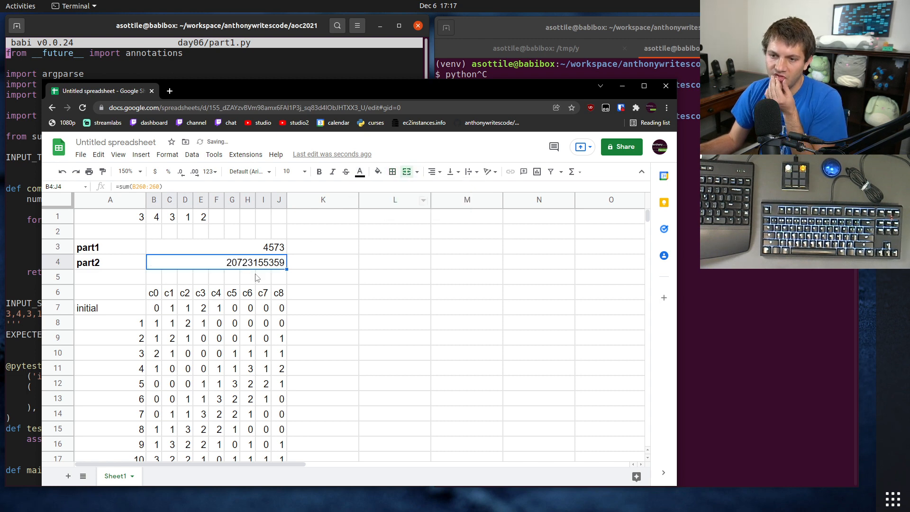
# Step: Switch to the terminal and check the EXPECTED value in day06/part1.py against the part1 result in the spreadsheet
pyautogui.click(685, 218)
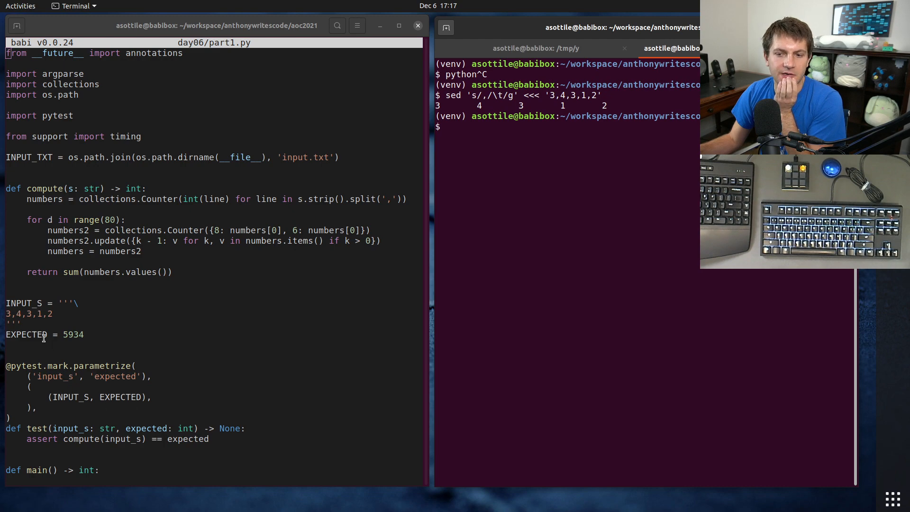
pyautogui.doubleClick(69, 334)
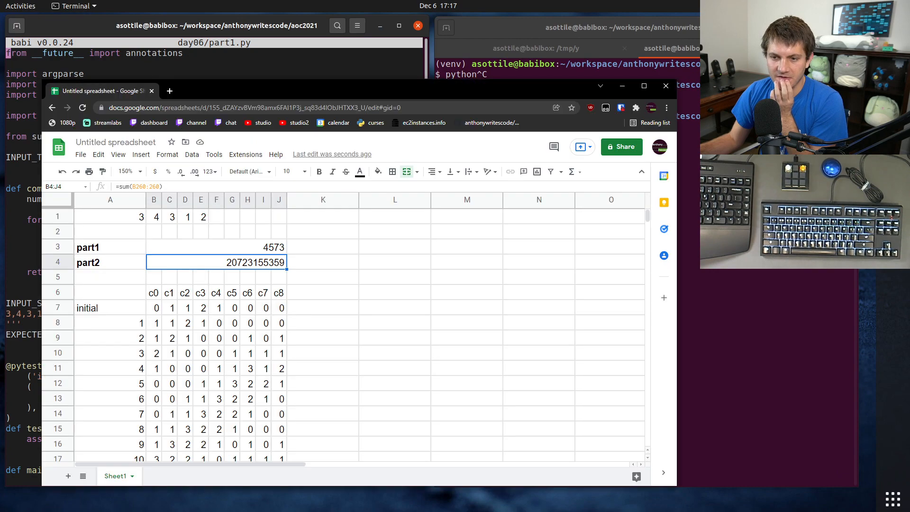
pyautogui.scroll(-3, 154, 290)
pyautogui.scroll(3, 154, 290)
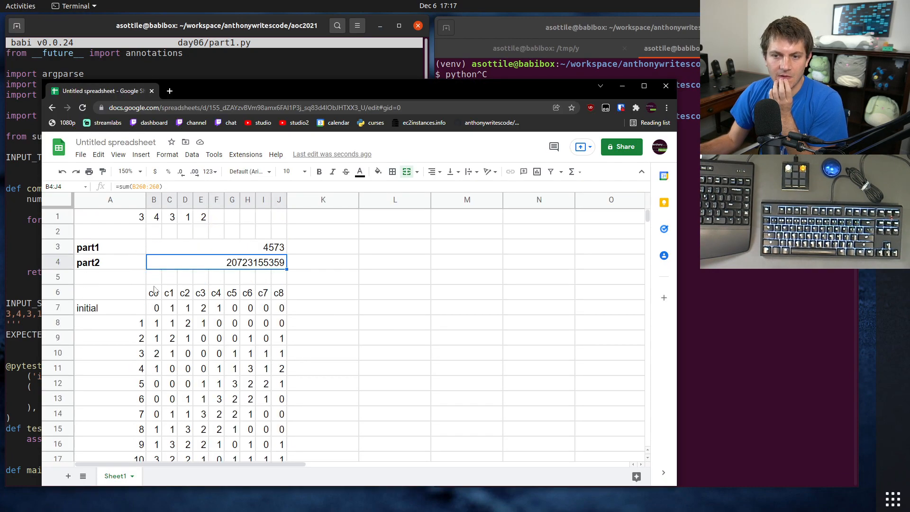
# Step: Inspect which row the part1 formula sums and locate the row for day 80 in the simulation table
pyautogui.click(140, 247)
pyautogui.click(179, 251)
pyautogui.scroll(-20, 140, 420)
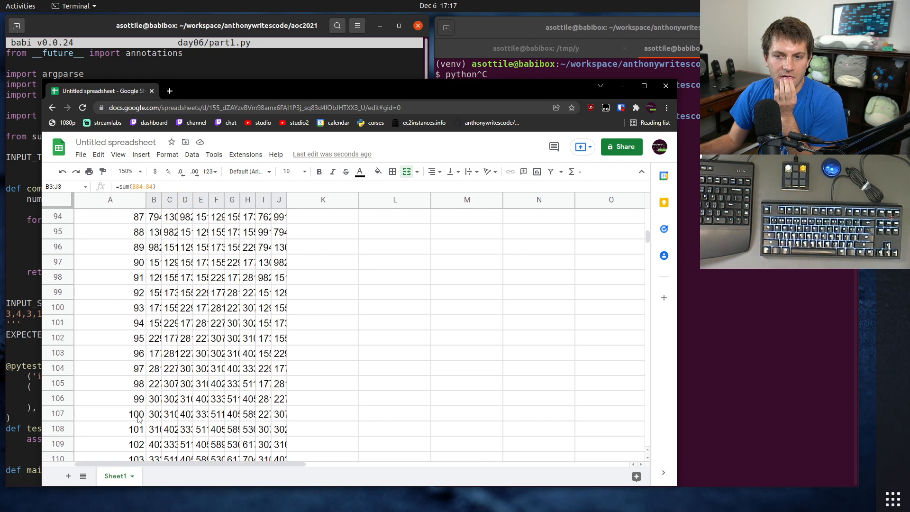
pyautogui.scroll(3, 139, 417)
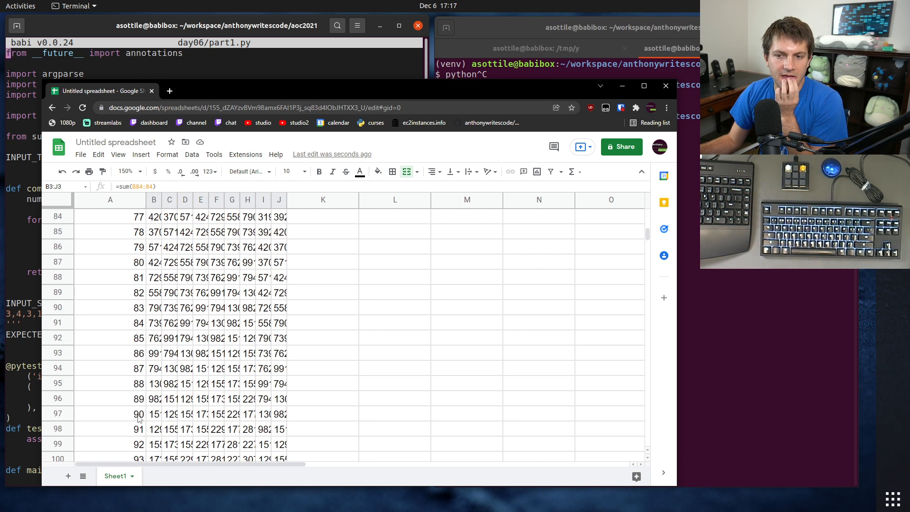
pyautogui.scroll(1, 128, 272)
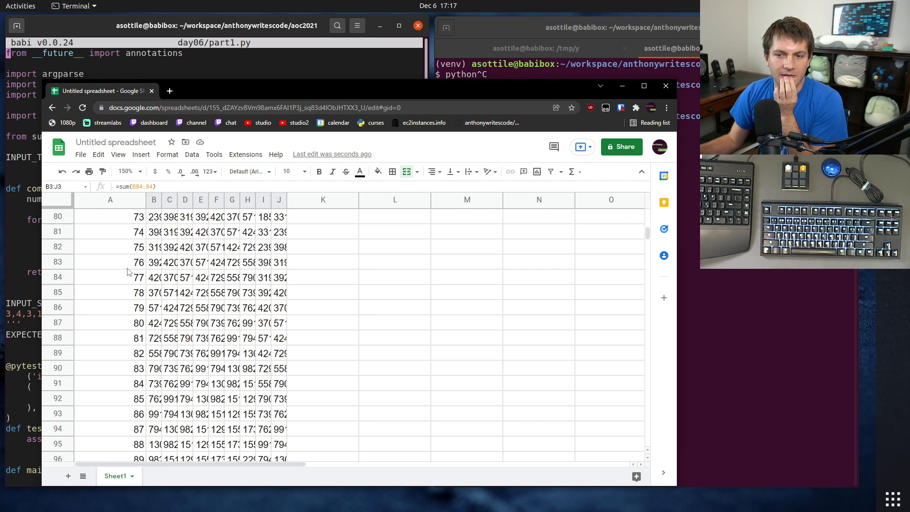
pyautogui.click(133, 281)
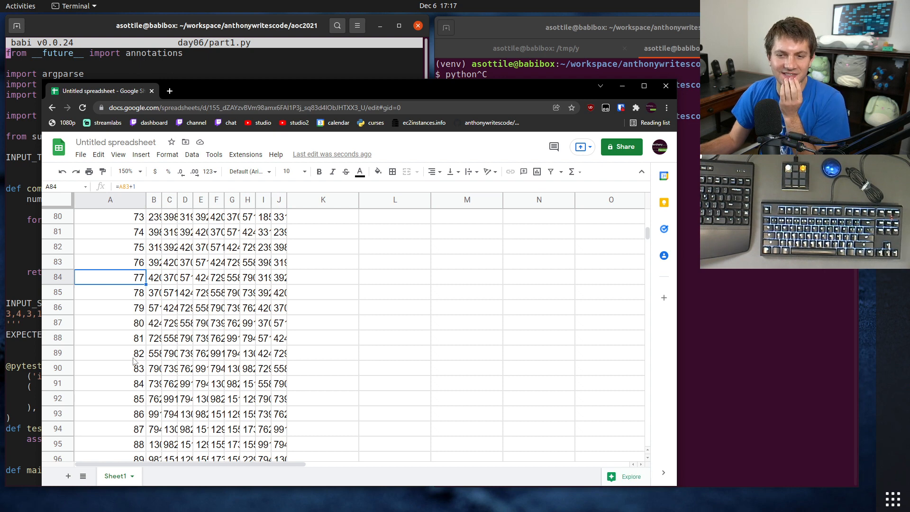
pyautogui.click(133, 373)
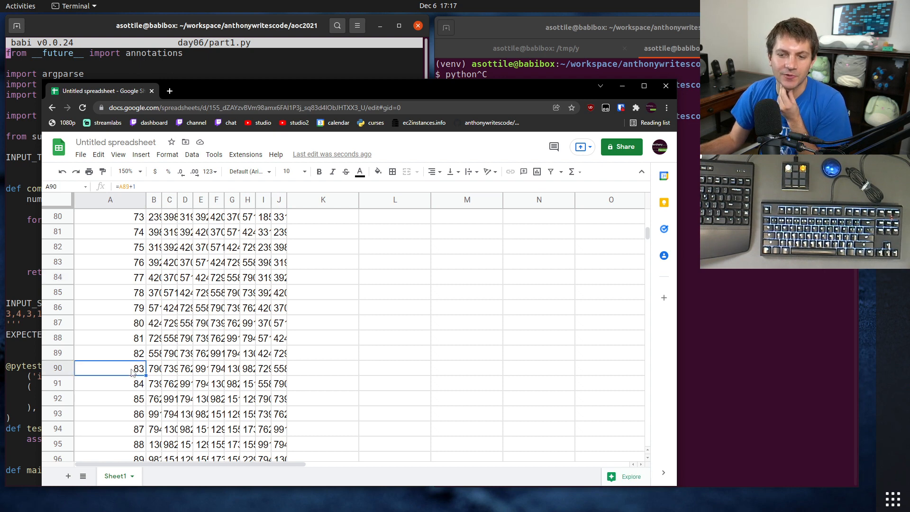
pyautogui.click(127, 327)
# Step: Correct the part1 formula to =sum(B87:87) so that it sums the day 80 row
pyautogui.scroll(20, 247, 409)
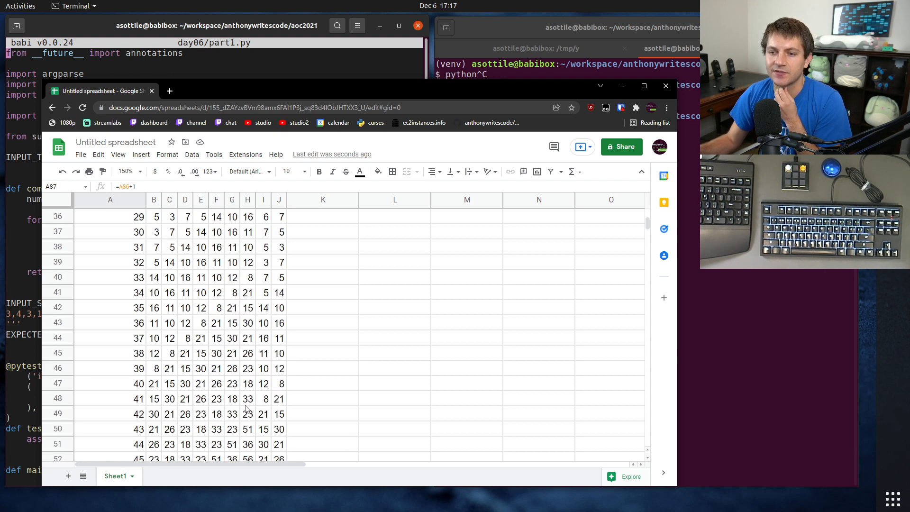
pyautogui.scroll(1, 245, 409)
pyautogui.doubleClick(241, 248)
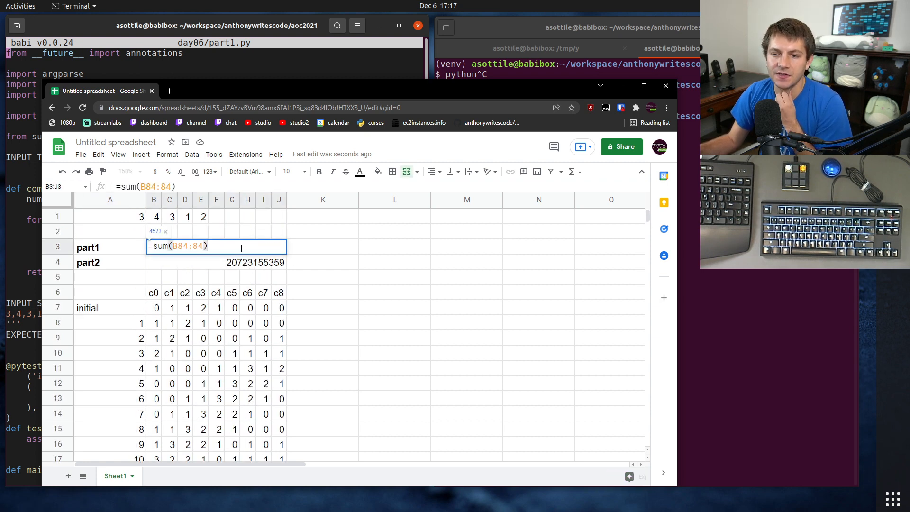
pyautogui.click(153, 190)
pyautogui.press('BackSpace')
pyautogui.write('7')
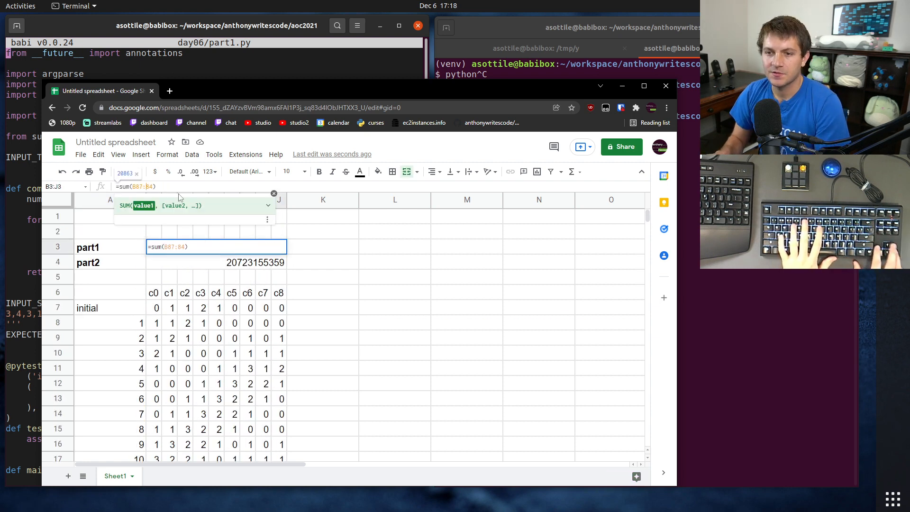
pyautogui.press('Right')
pyautogui.press('Right')
pyautogui.press('Right')
pyautogui.press('Return')
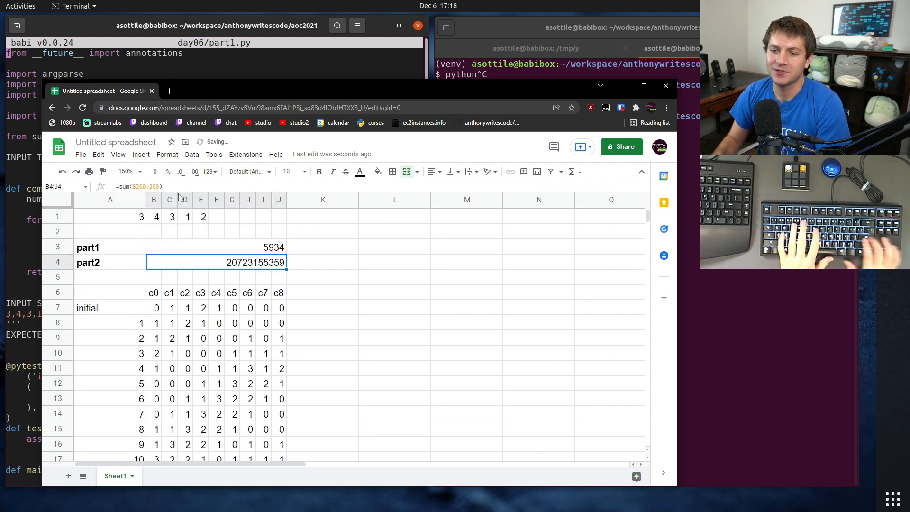
# Step: Correct the part2 formula to =sum(B263:263) so that it sums the day 256 row
pyautogui.doubleClick(251, 265)
pyautogui.click(147, 189)
pyautogui.press('BackSpace')
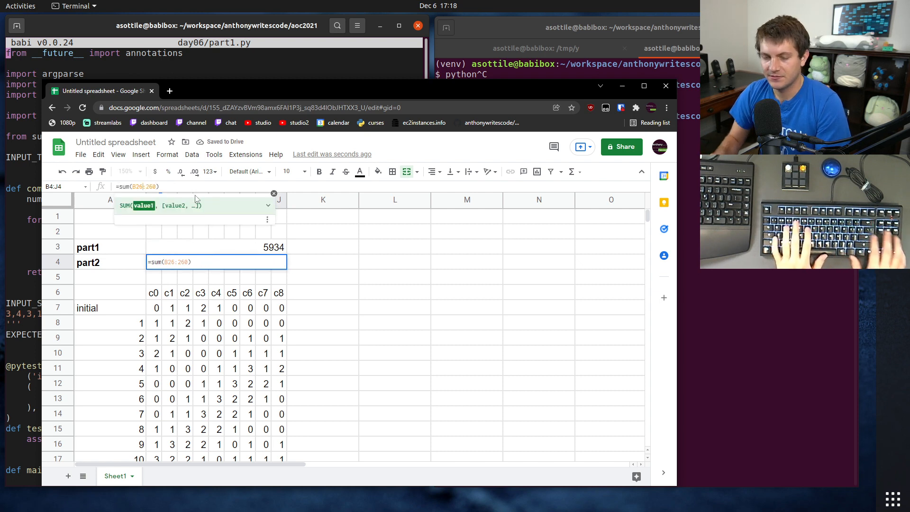
pyautogui.write('3')
pyautogui.press('Right')
pyautogui.press('Right')
pyautogui.press('Right')
pyautogui.press('Right')
pyautogui.press('BackSpace')
pyautogui.write('3')
pyautogui.press('Return')
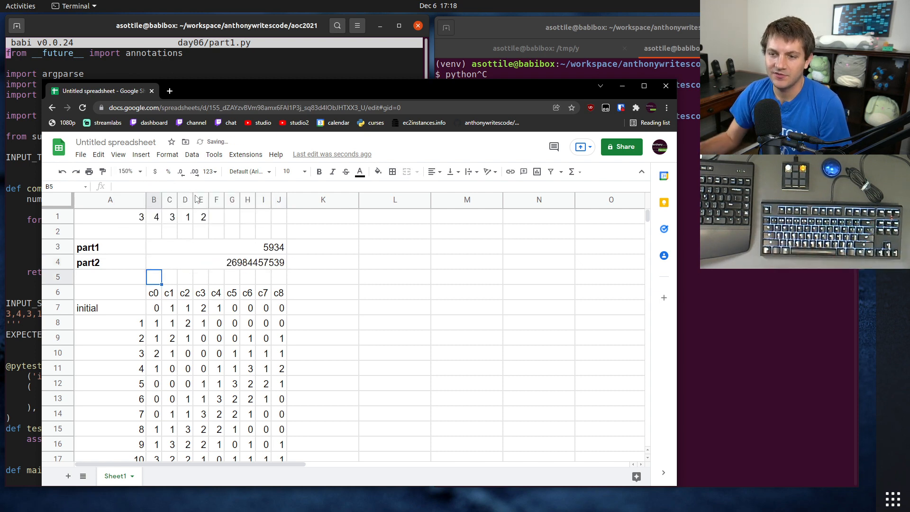
# Step: Compare the part1 and part2 results with EXPECTED in day06/part1.py and in day06/part2.py, opening the latter with nano in the terminal
pyautogui.click(279, 248)
pyautogui.click(31, 247)
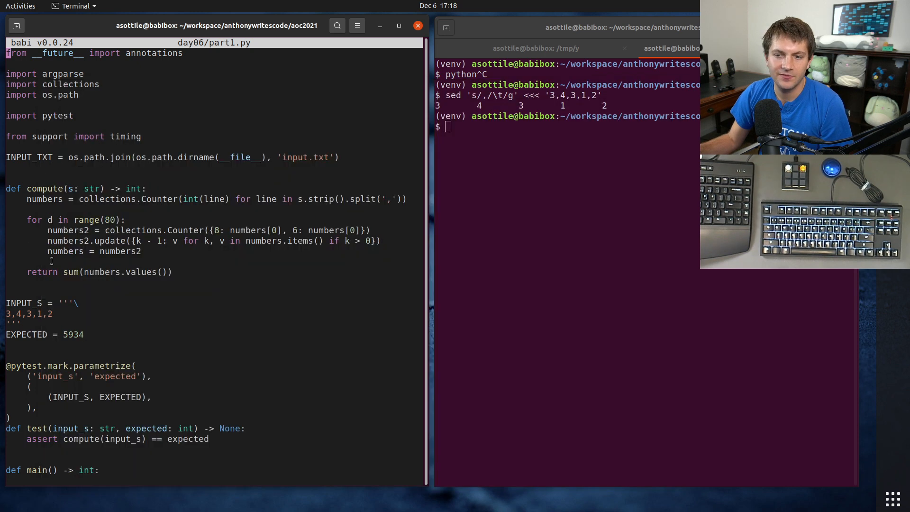
pyautogui.hotkey('ctrl', 'x')
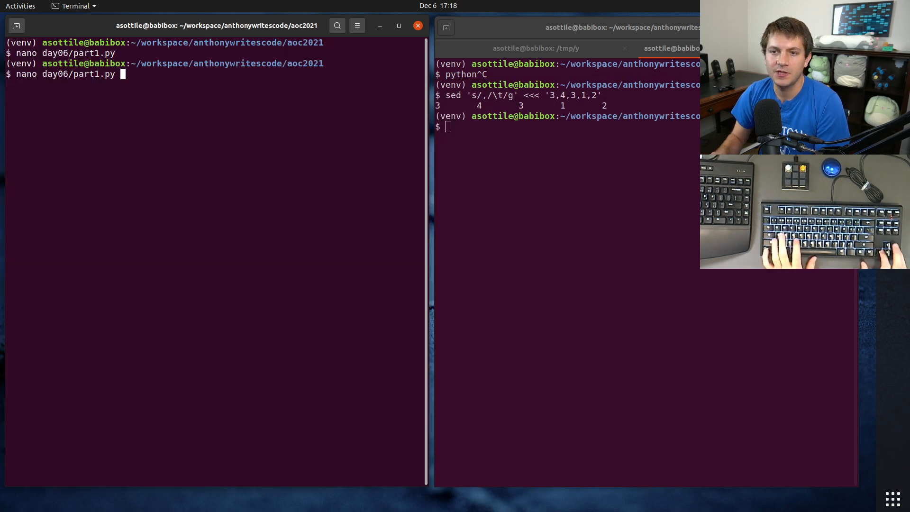
pyautogui.press('Up')
pyautogui.press('Left')
pyautogui.press('Left')
pyautogui.press('Left')
pyautogui.press('BackSpace')
pyautogui.write('2')
pyautogui.press('Return')
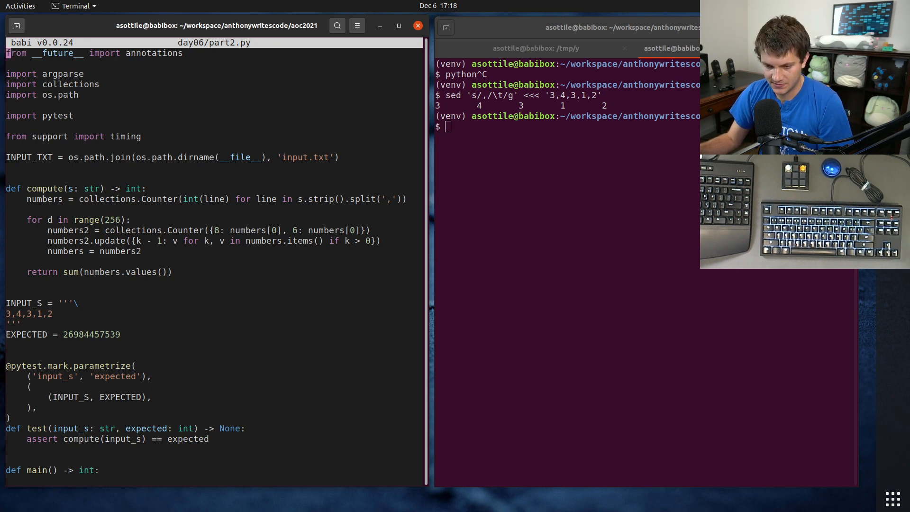
pyautogui.hotkey('alt', 'Tab')
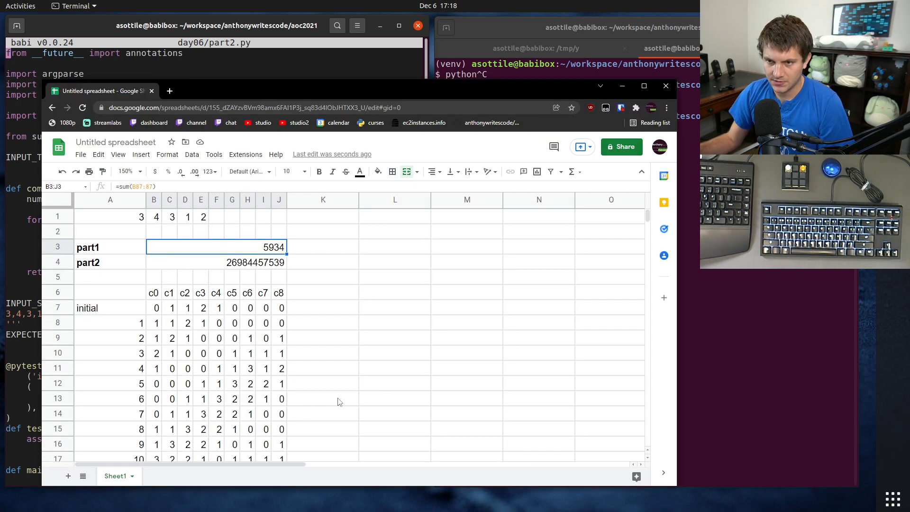
pyautogui.click(240, 266)
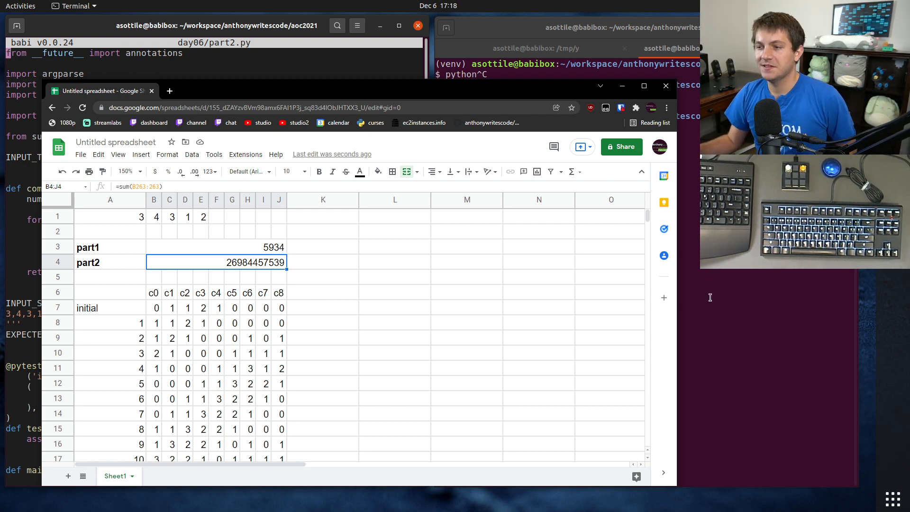
# Step: Switch to the second terminal window and print the puzzle input with cat day06/input.txt
pyautogui.hotkey('alt', 'Tab')
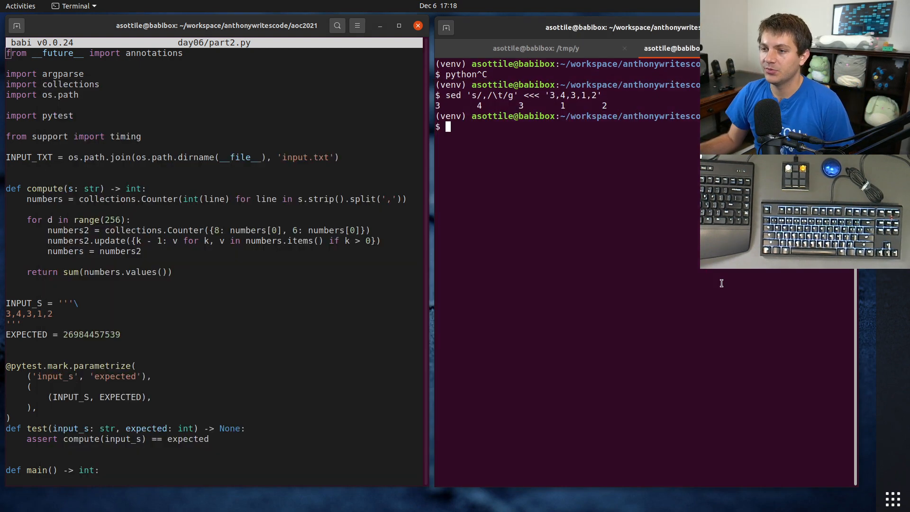
pyautogui.write('inp')
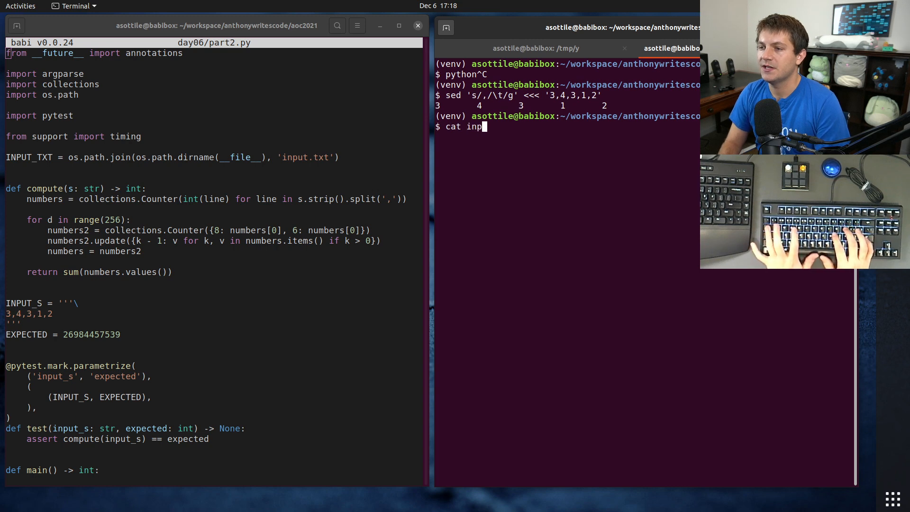
pyautogui.hotkey('ctrl', 'c')
pyautogui.write('cat day06par')
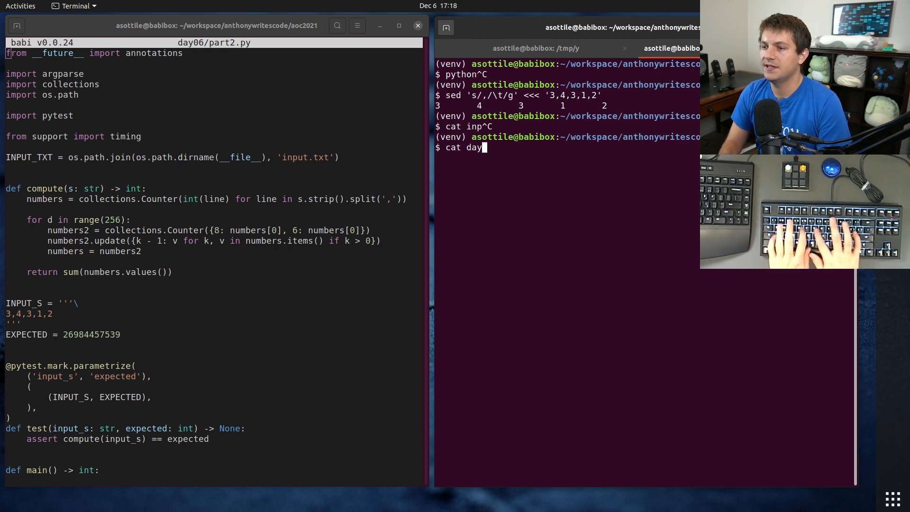
pyautogui.press('BackSpace')
pyautogui.press('BackSpace')
pyautogui.press('BackSpace')
pyautogui.write('/par')
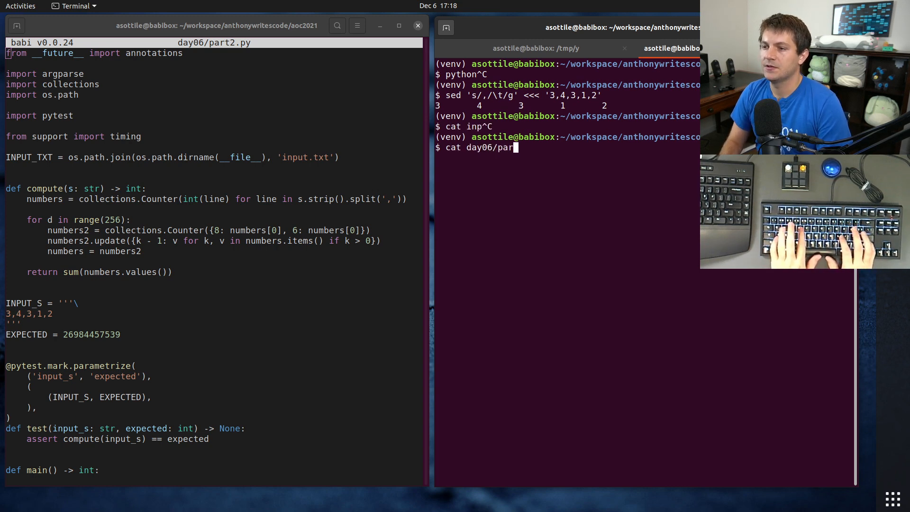
pyautogui.press('BackSpace')
pyautogui.press('BackSpace')
pyautogui.press('BackSpace')
pyautogui.write('imn')
pyautogui.press('BackSpace')
pyautogui.press('BackSpace')
pyautogui.write('nput.txt')
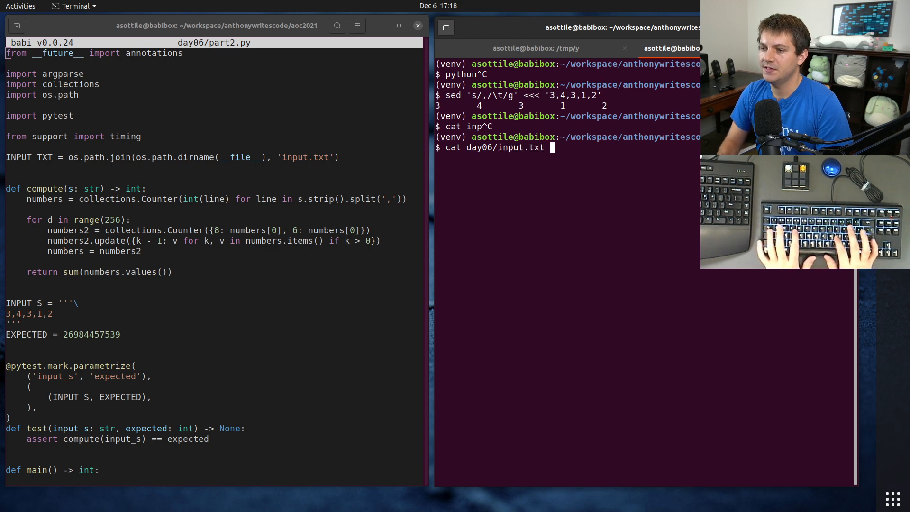
pyautogui.press('Return')
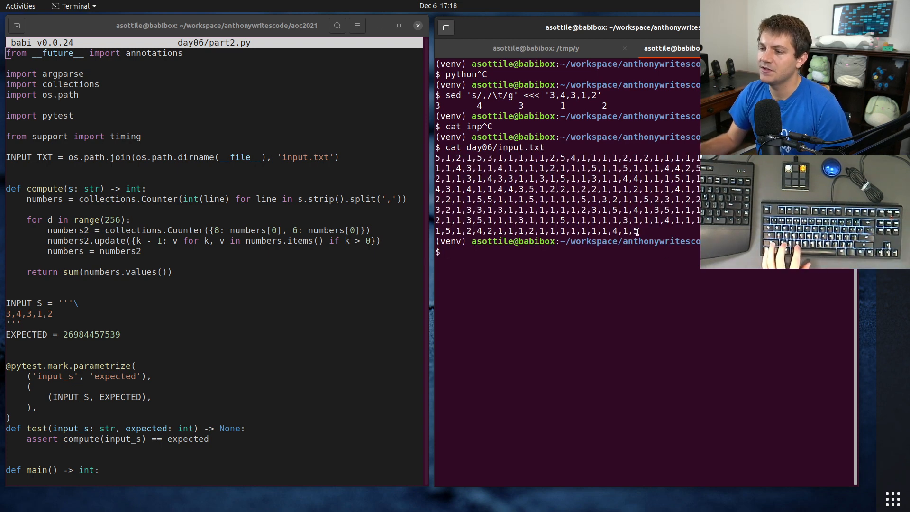
# Step: Copy the whole printed puzzle input and paste it into cell A1 of the spreadsheet
pyautogui.moveTo(639, 231); pyautogui.dragTo(397, 162)
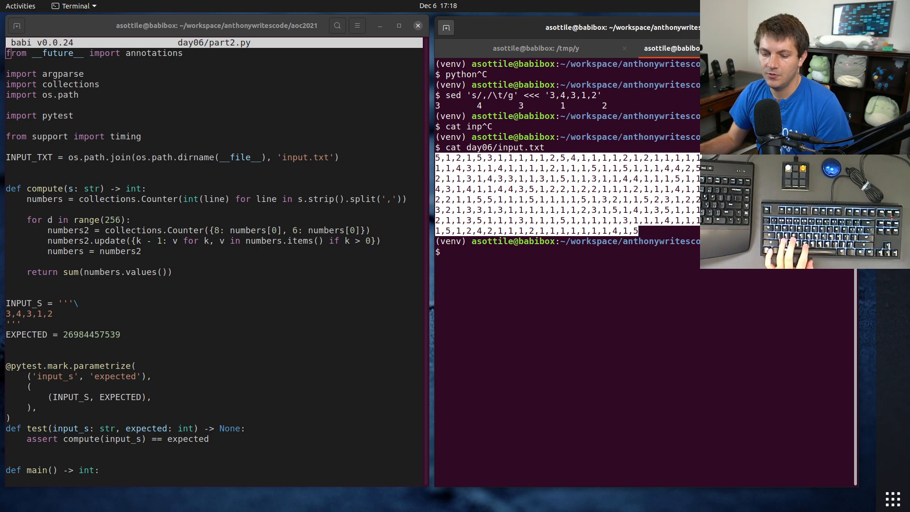
pyautogui.hotkey('alt', 'Tab')
pyautogui.click(115, 217)
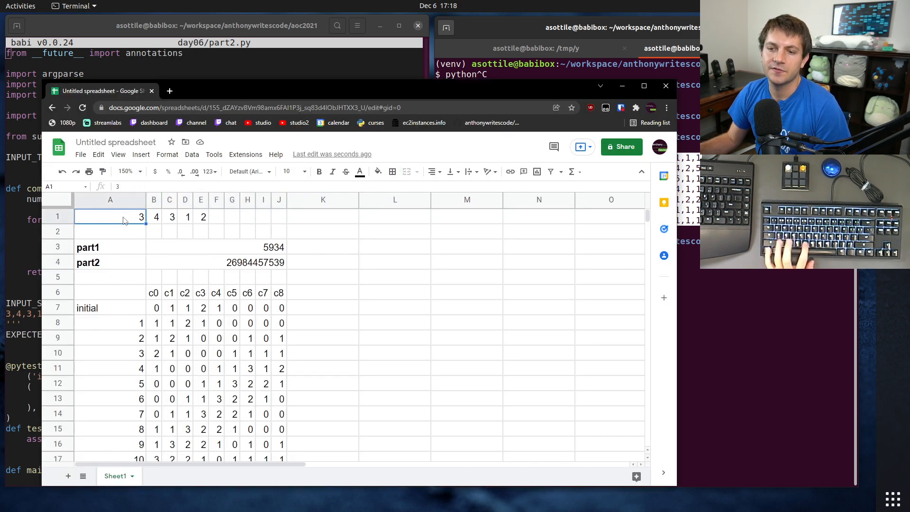
pyautogui.hotkey('ctrl', 'v')
pyautogui.click(132, 237)
pyautogui.click(126, 221)
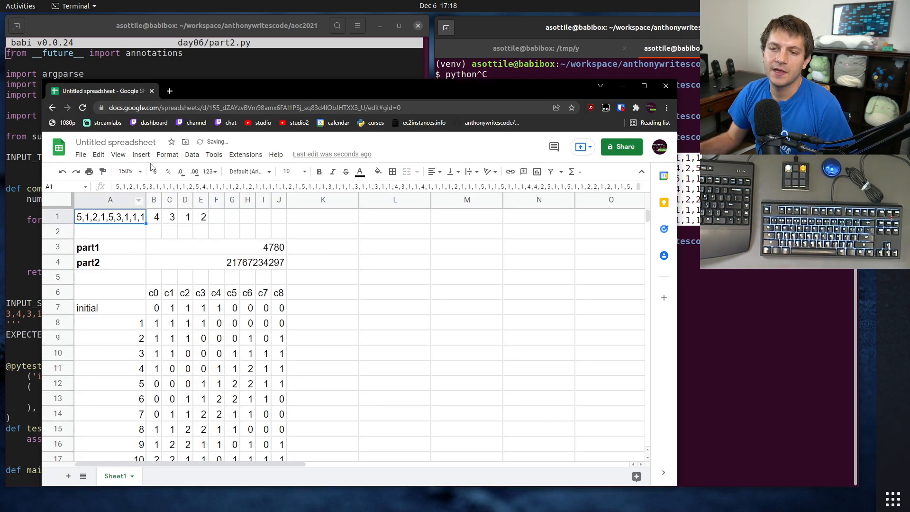
# Step: Split the comma-separated input in cell A1 into columns and select the part1 and part2 results
pyautogui.click(191, 155)
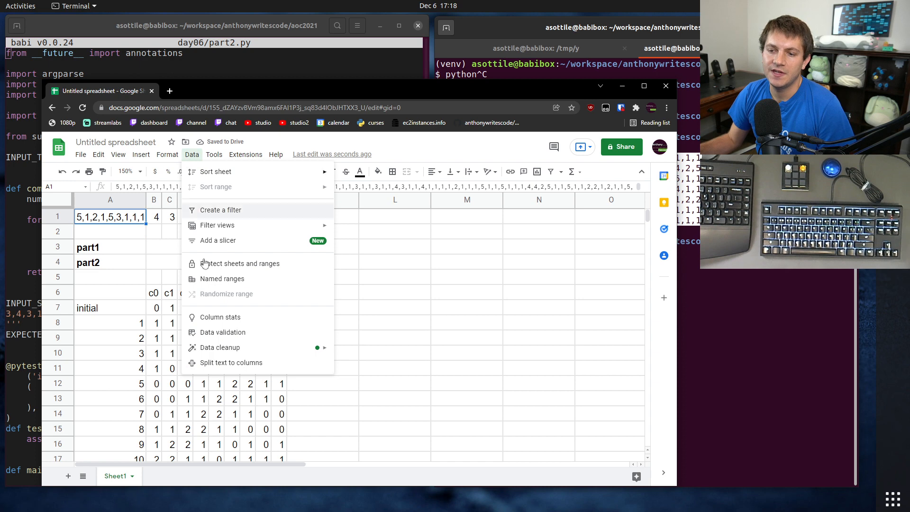
pyautogui.click(226, 368)
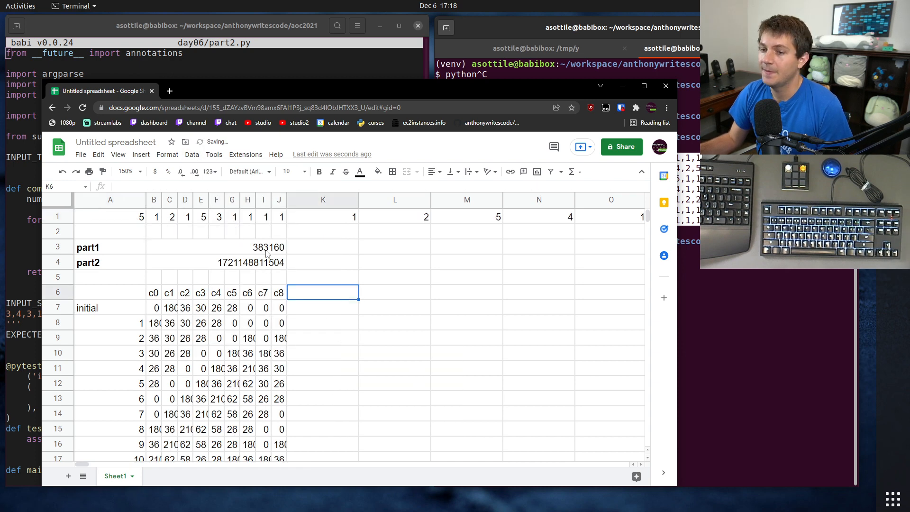
pyautogui.moveTo(268, 252); pyautogui.dragTo(279, 268)
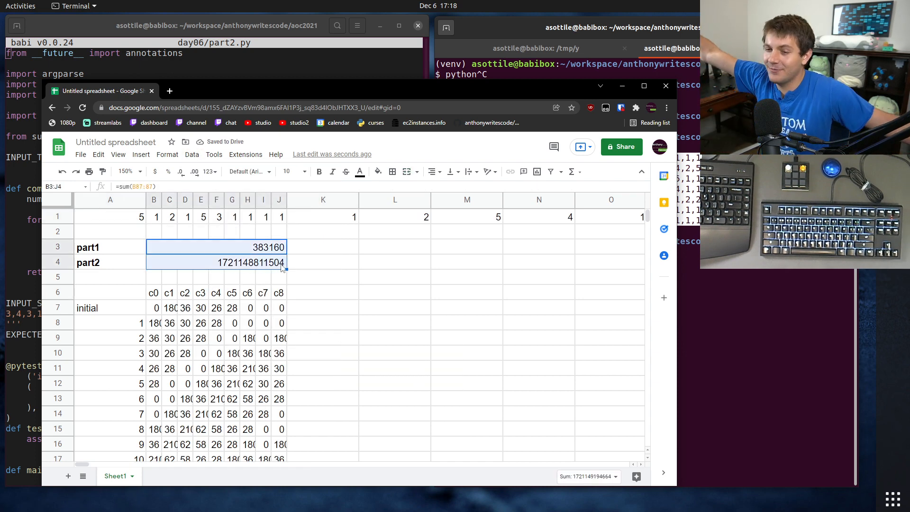